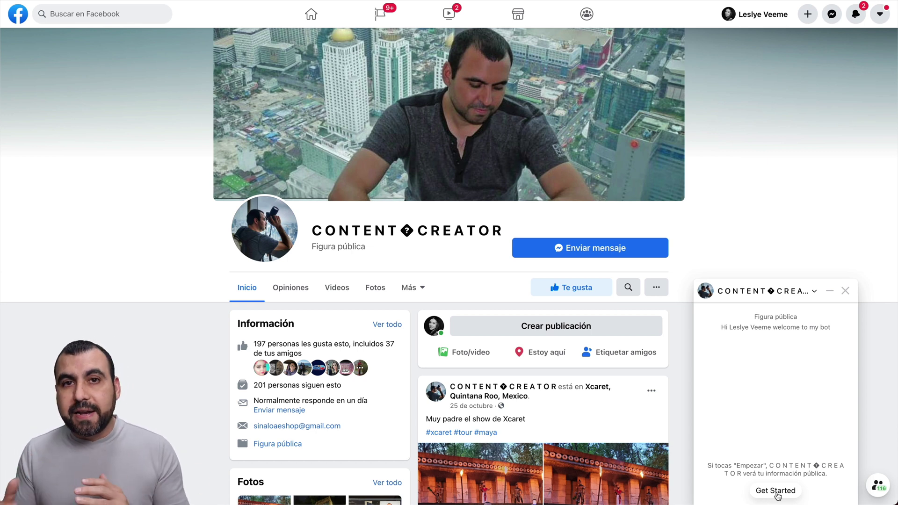
- Start the Messenger conversation with the CONTENT CREATOR page's bot using Get Started
click(776, 491)
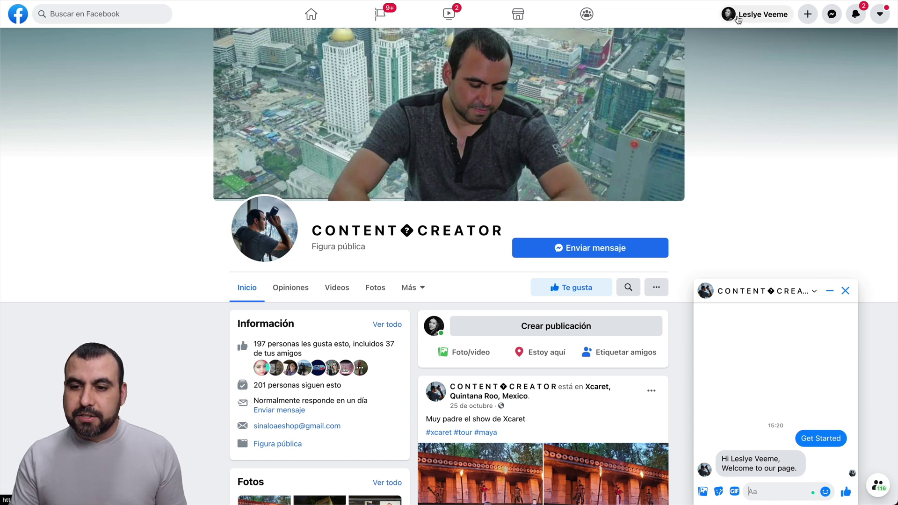
- Send 'hi' and then 'menu' to the page's bot in the Messenger chat
click(770, 493)
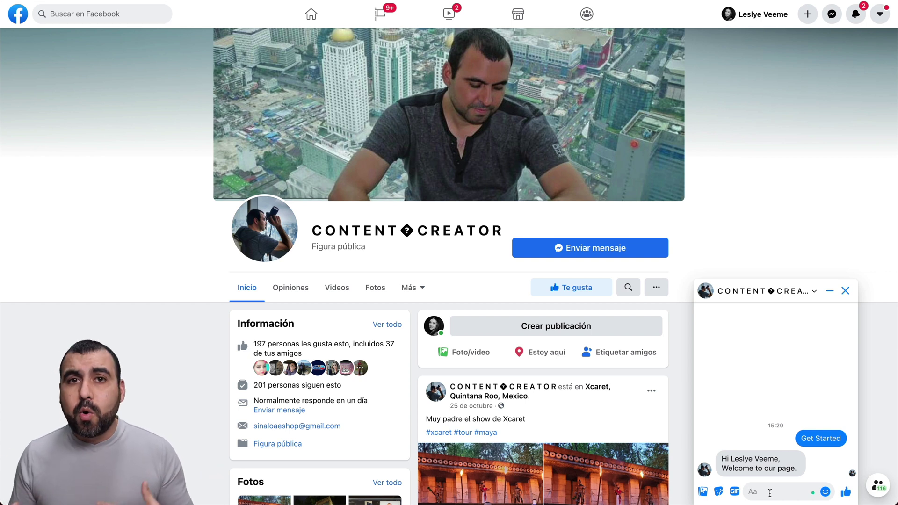
text(hi)
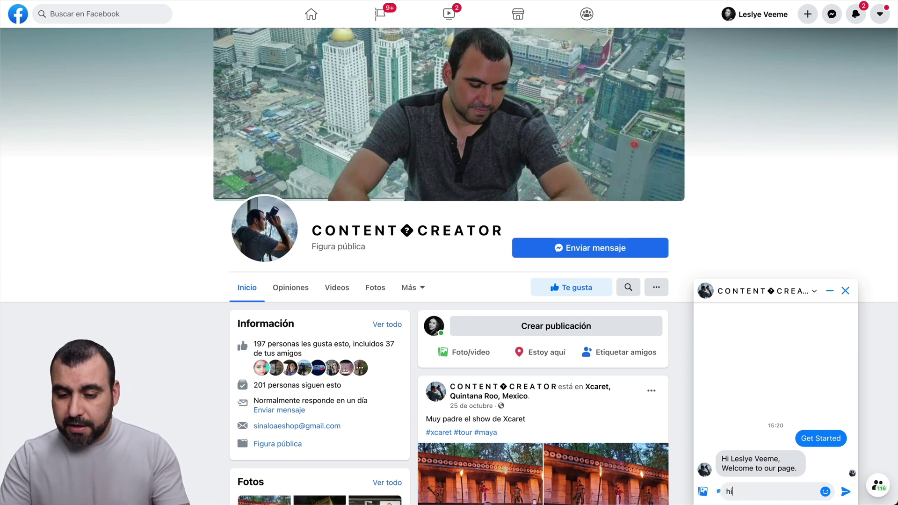
key(Return)
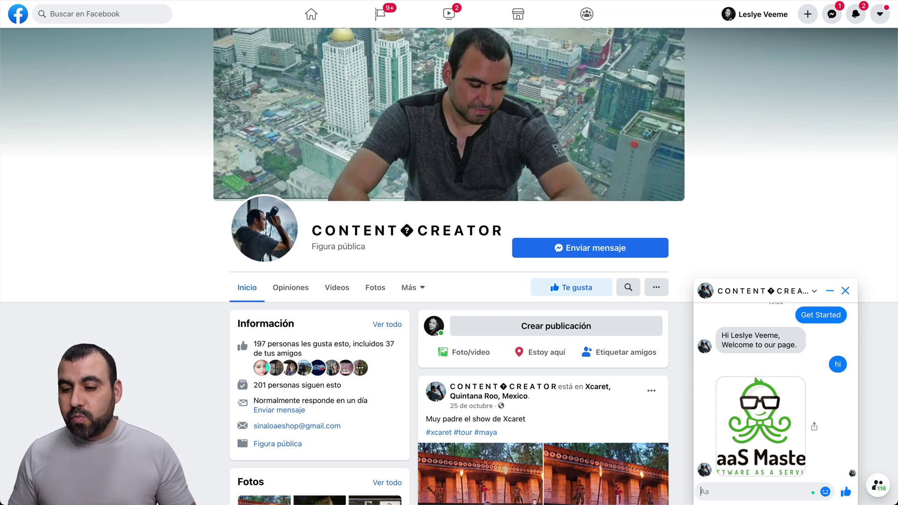
text(mensa)
key(BackSpace)
key(BackSpace)
key(BackSpace)
key(BackSpace)
key(BackSpace)
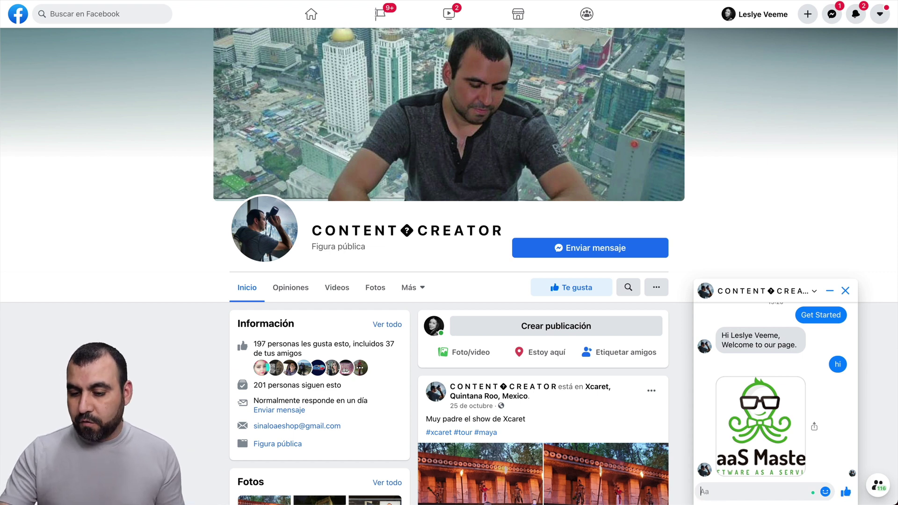
text(menu)
key(Return)
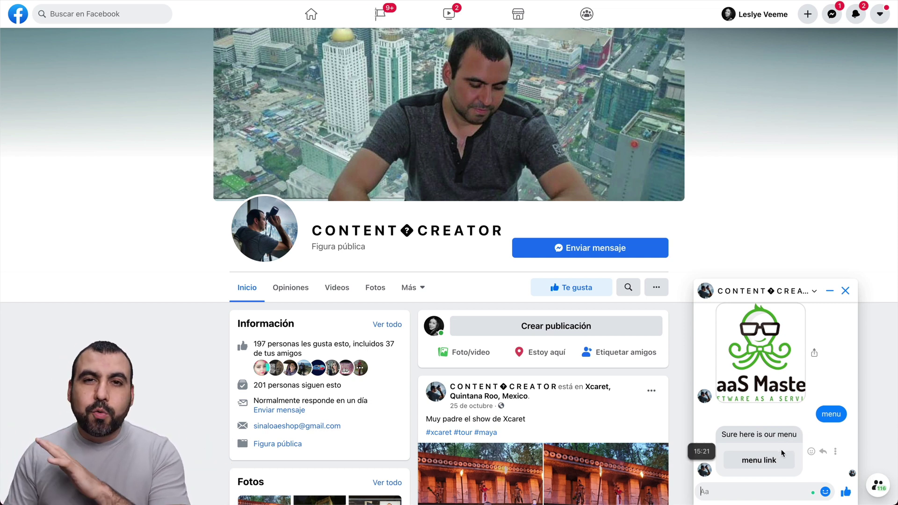
- Post the test comment 'asdfgh' on the Xcaret post and reload the page to check replies
scroll(644, 363, down, 4)
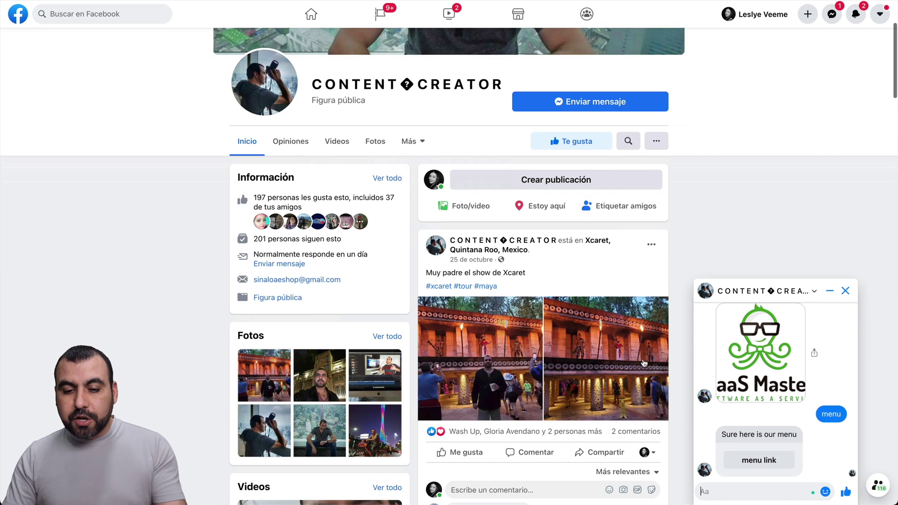
scroll(644, 363, down, 2)
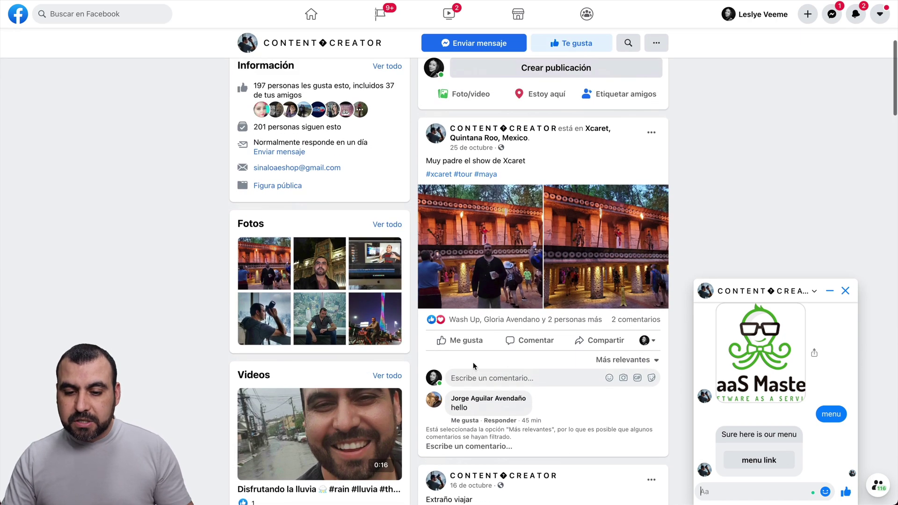
click(470, 377)
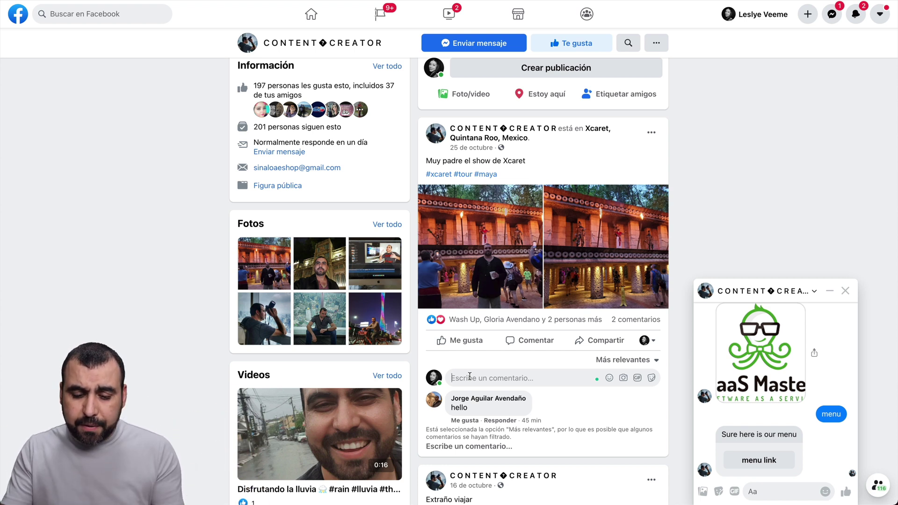
text(asdfgh)
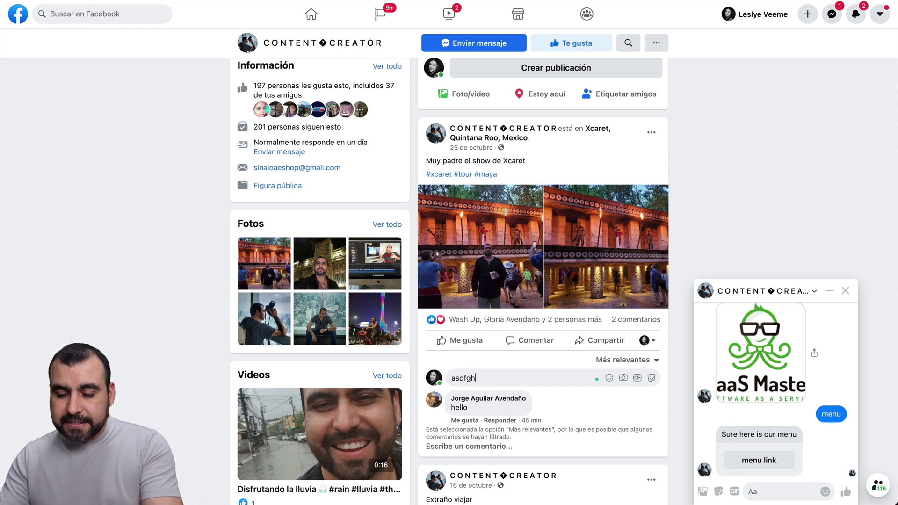
key(Return)
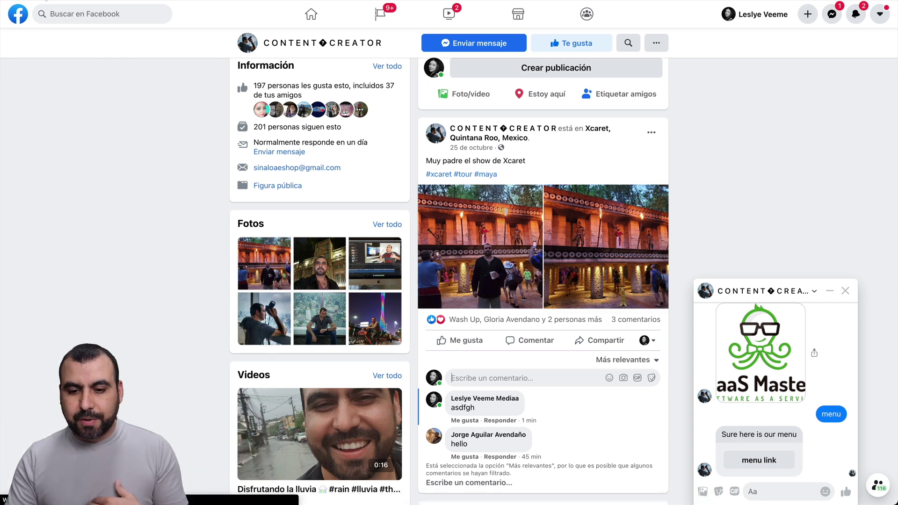
key(super+r)
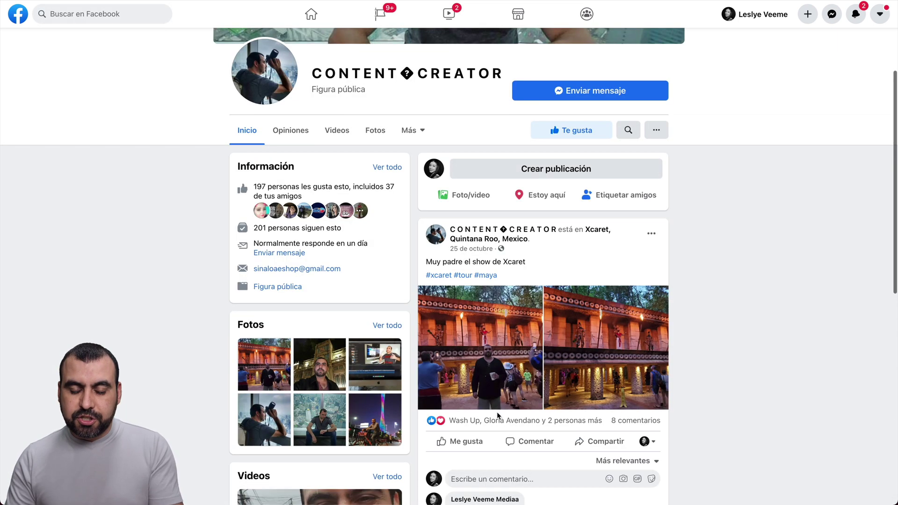
scroll(497, 412, down, 5)
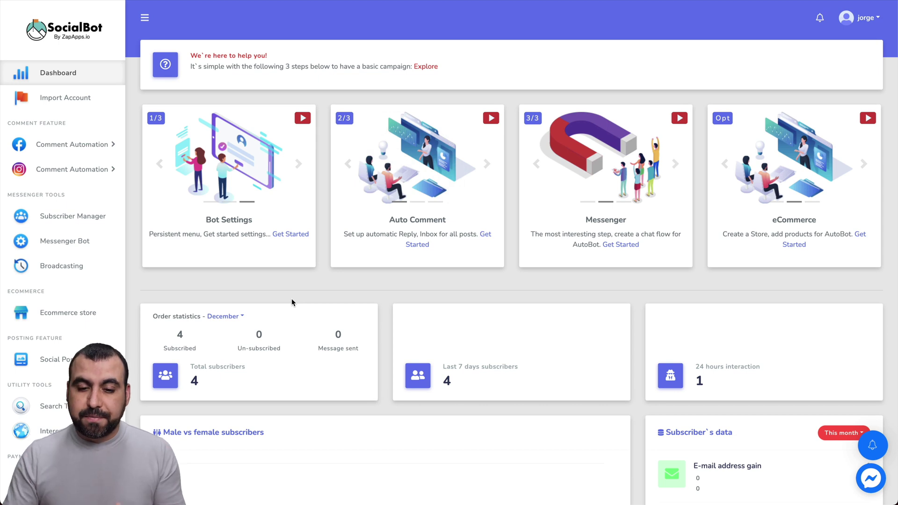
scroll(292, 299, down, 3)
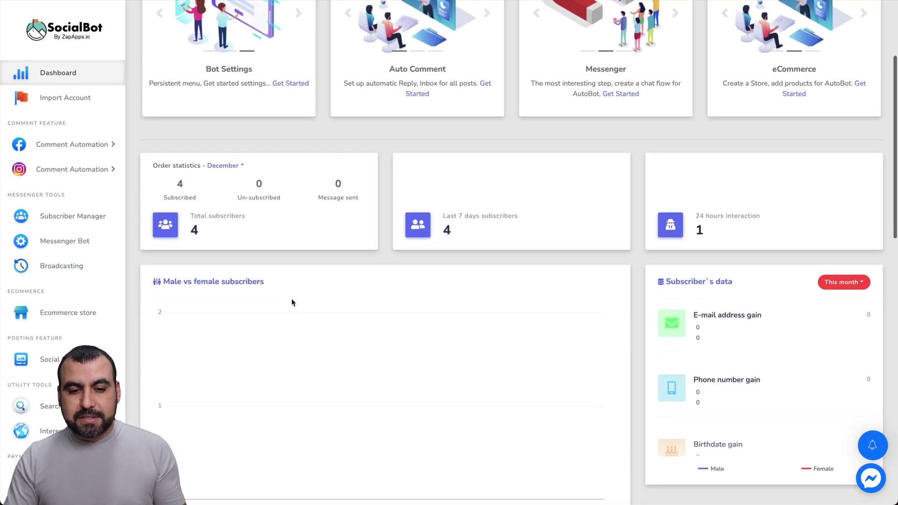
scroll(342, 197, down, 1)
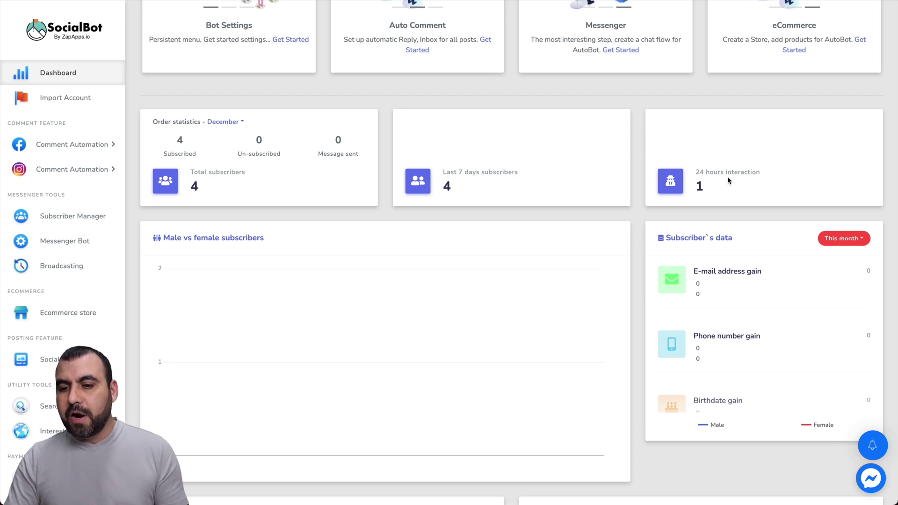
scroll(728, 176, down, 2)
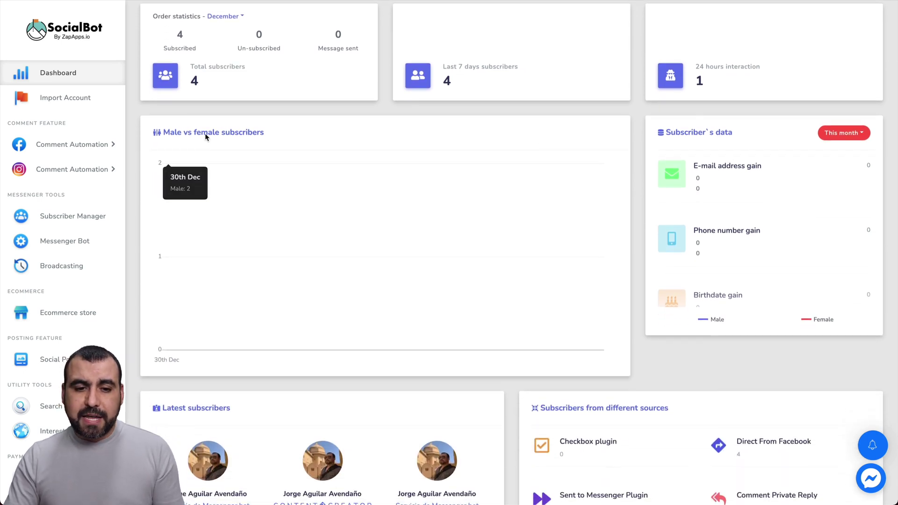
scroll(284, 177, down, 2)
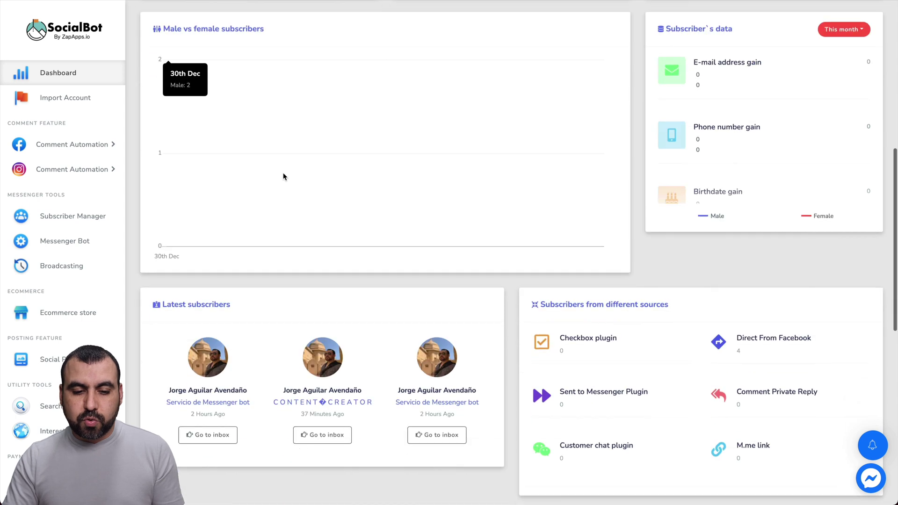
scroll(284, 177, down, 2)
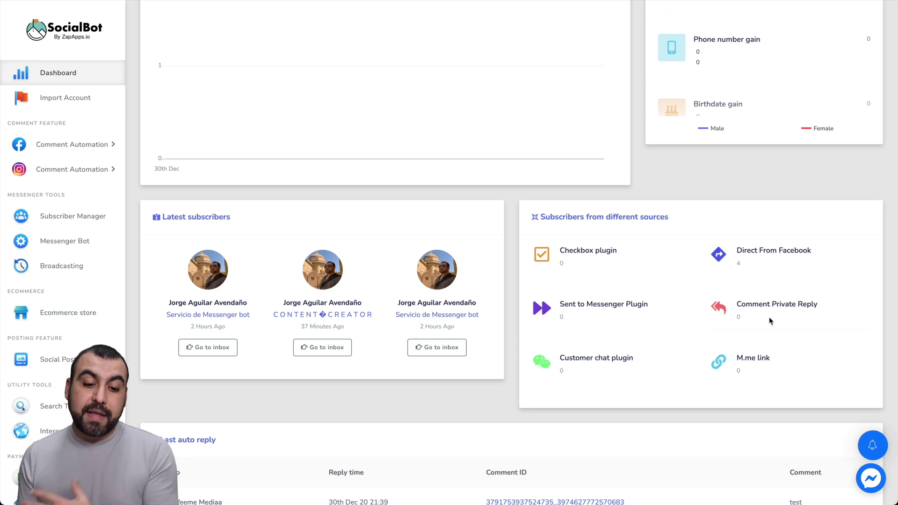
scroll(770, 317, down, 3)
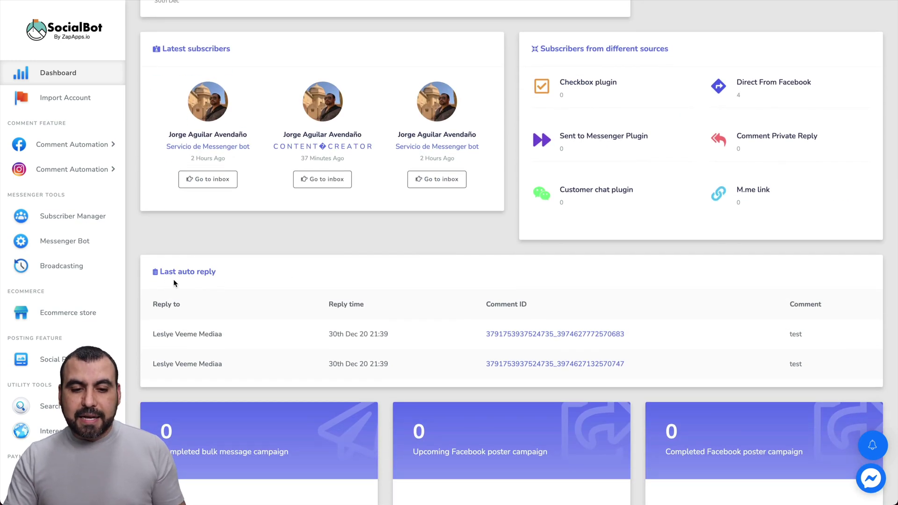
scroll(315, 303, down, 2)
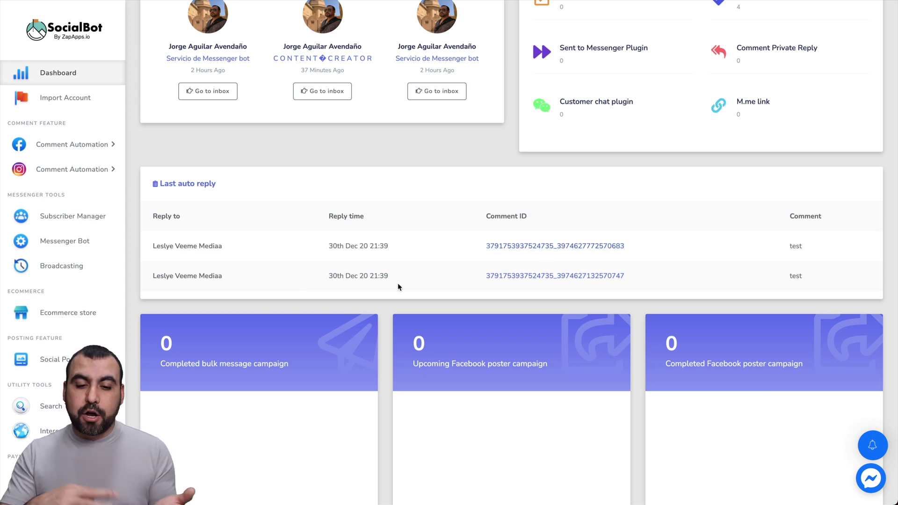
scroll(398, 282, down, 3)
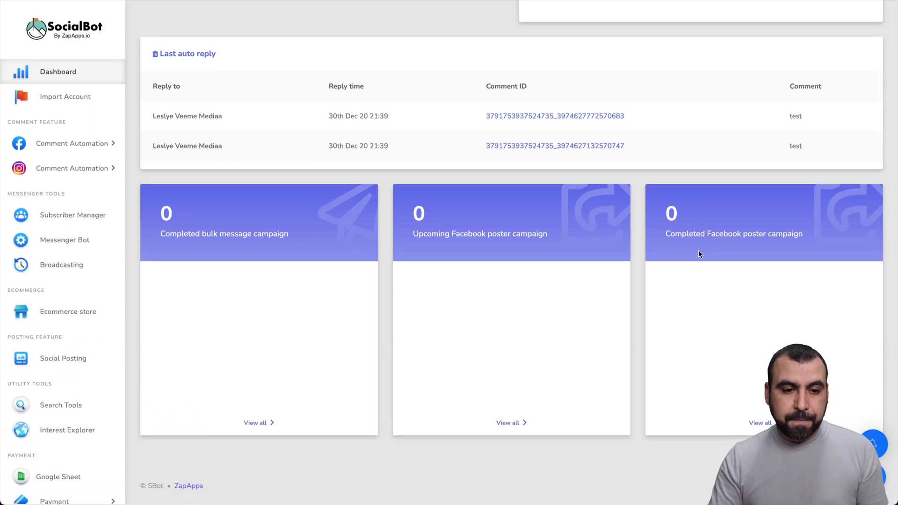
scroll(699, 254, up, 15)
scroll(385, 85, down, 1)
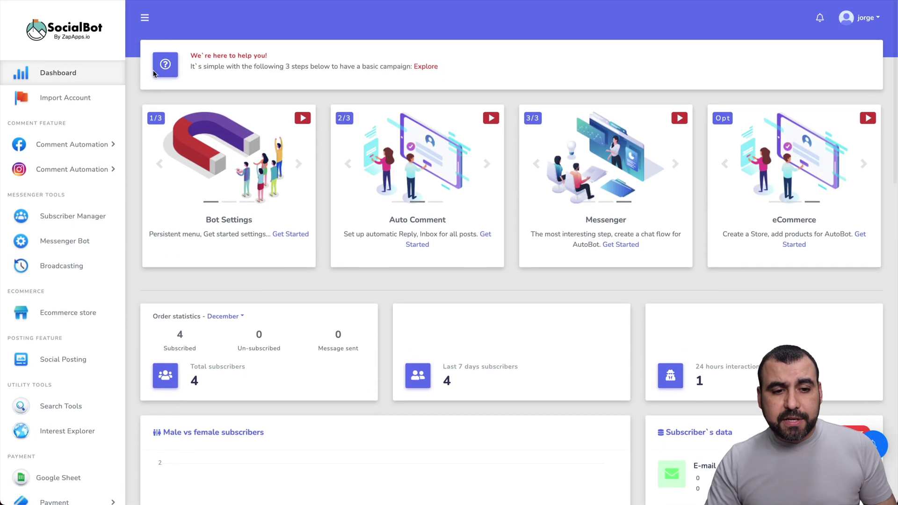
- Check the imported account's 55 pages and 6 groups, then go to Facebook comment templates
click(70, 97)
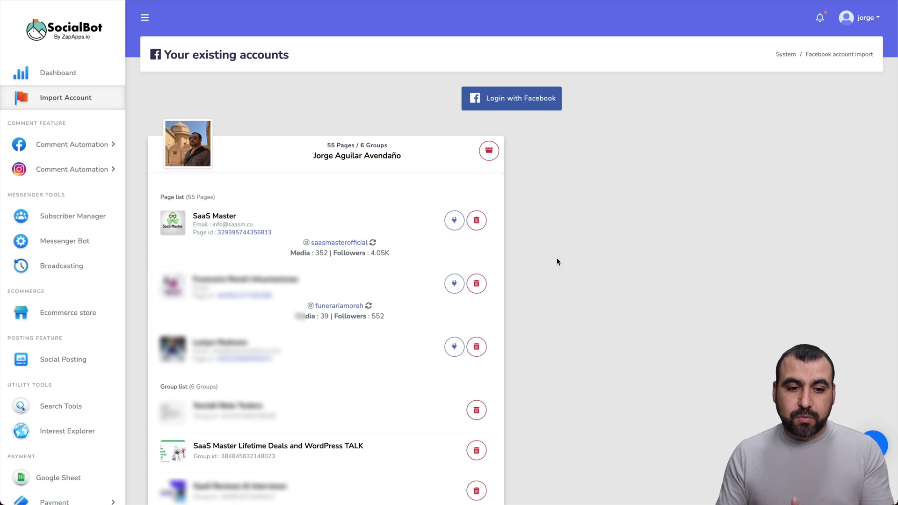
click(73, 145)
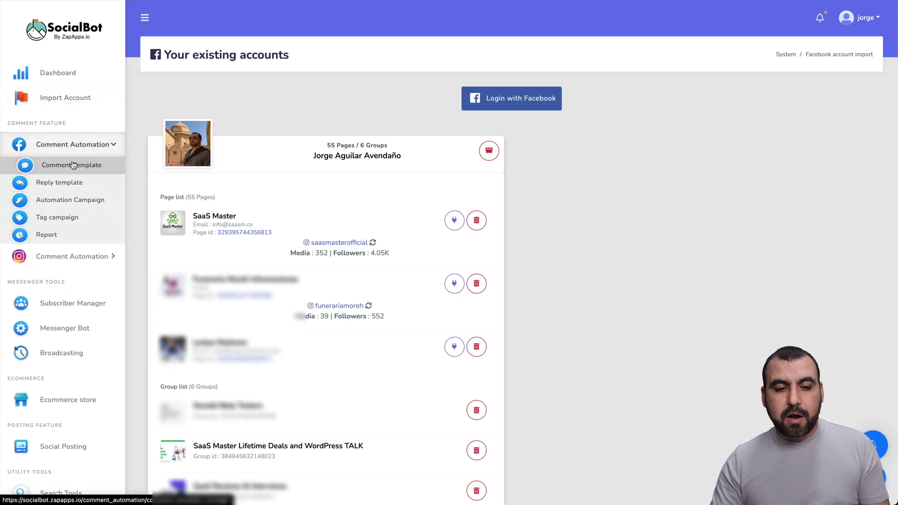
click(73, 165)
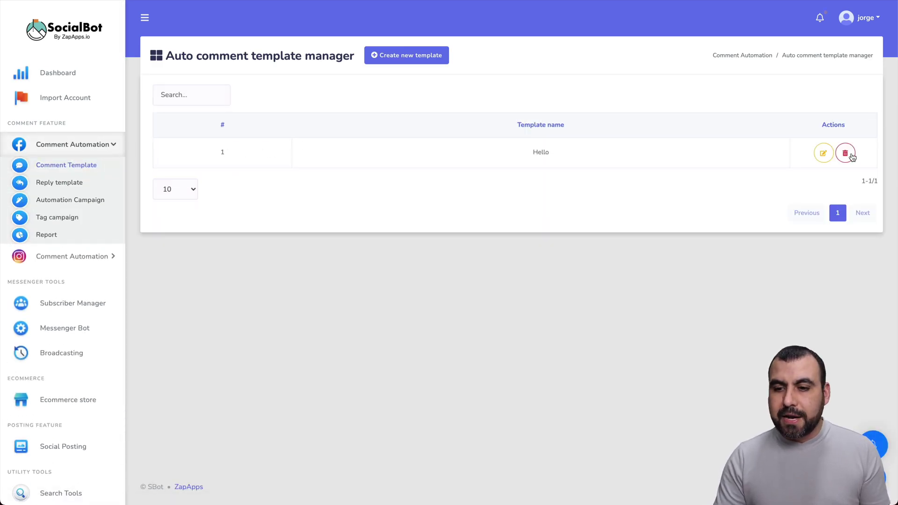
- Inspect the 'Hello' template's comment text, close it unsaved, and go to reply templates
click(824, 154)
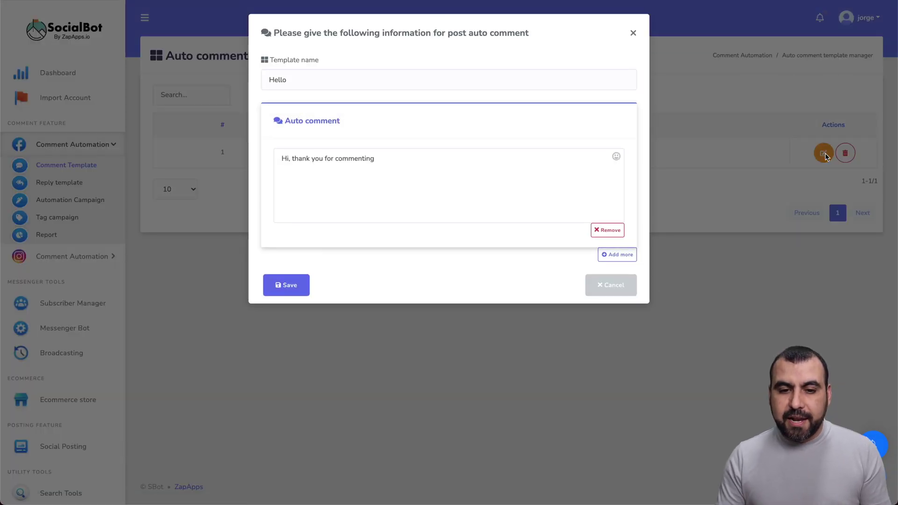
drag(284, 159, 423, 171)
click(423, 171)
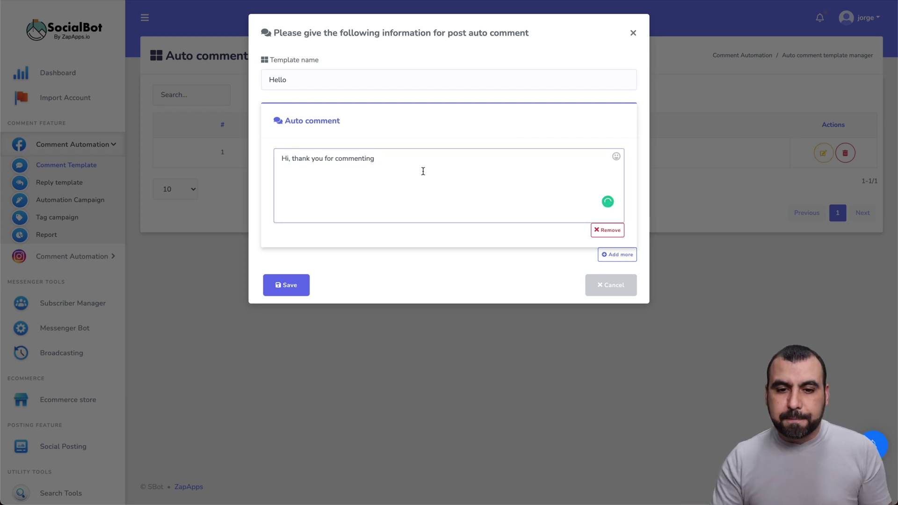
click(629, 34)
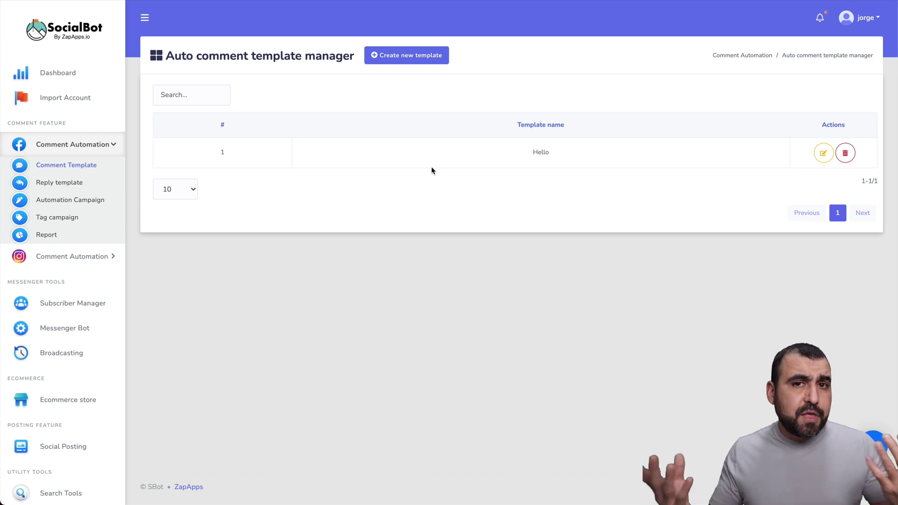
click(70, 182)
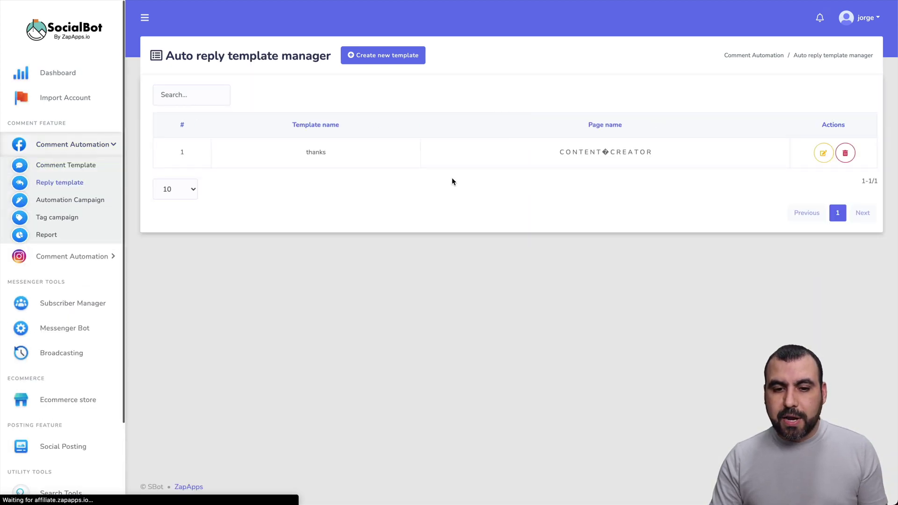
- Open the 'thanks' auto-reply template's settings form
drag(299, 149, 343, 149)
click(342, 149)
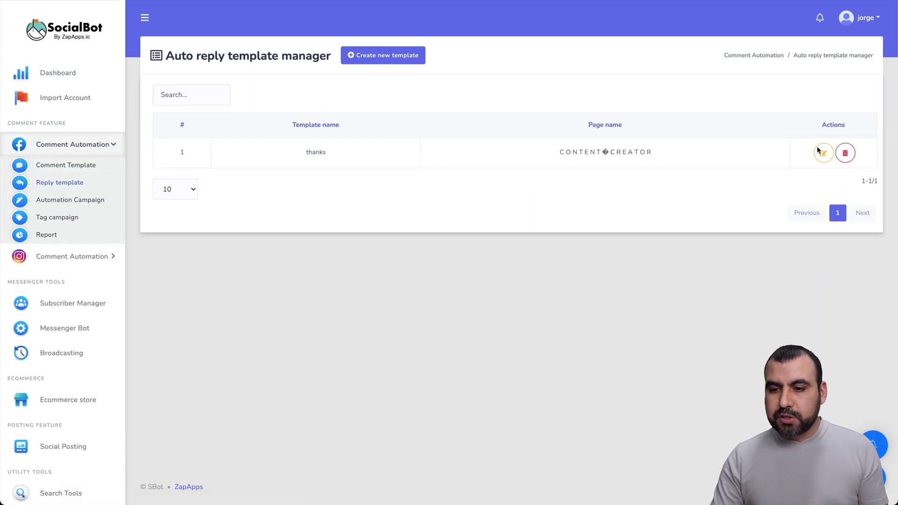
click(828, 153)
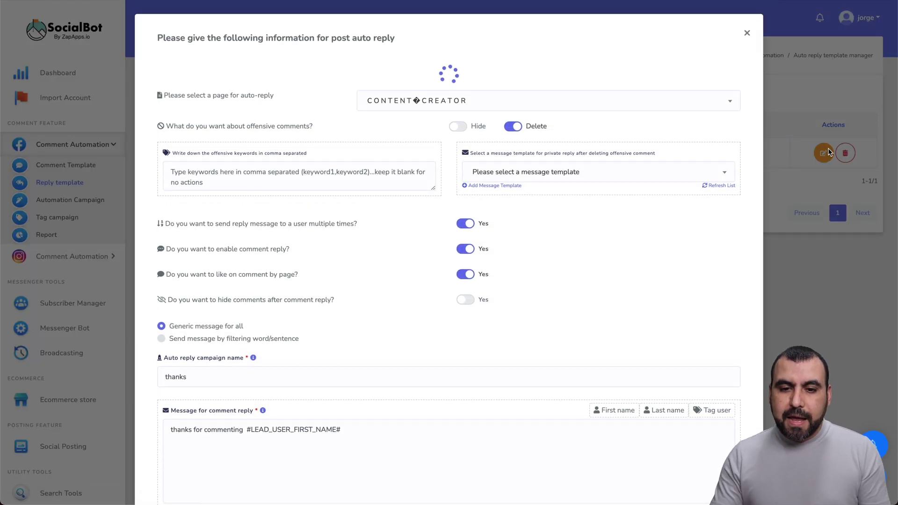
scroll(367, 211, down, 1)
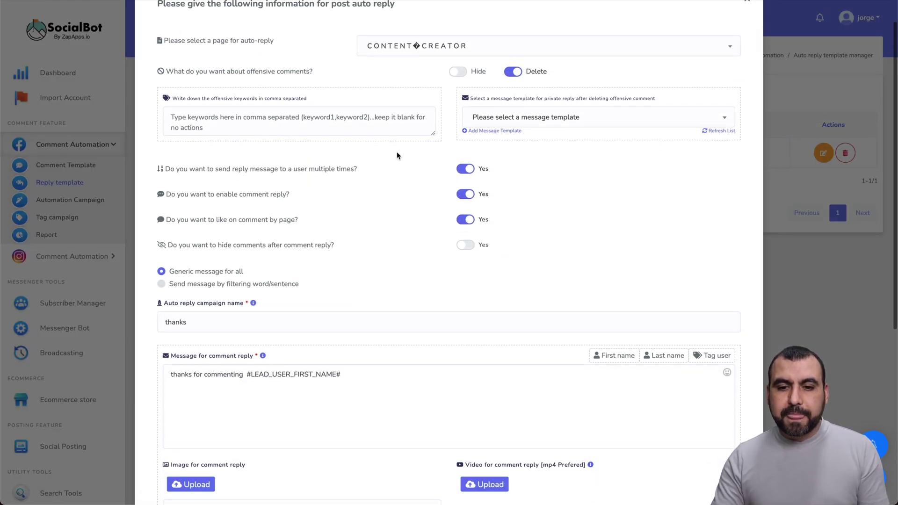
drag(173, 72, 307, 70)
click(307, 71)
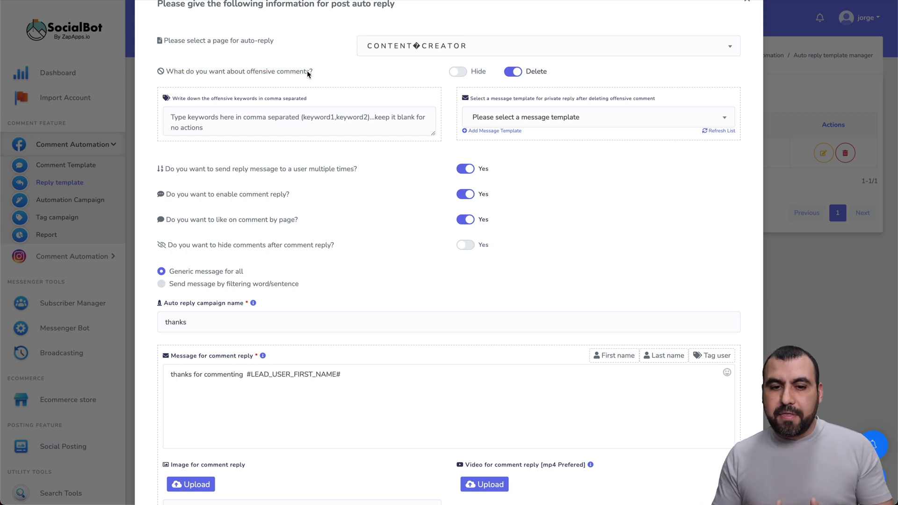
- Review the offensive keywords field and the private-reply message template list without choosing
click(327, 121)
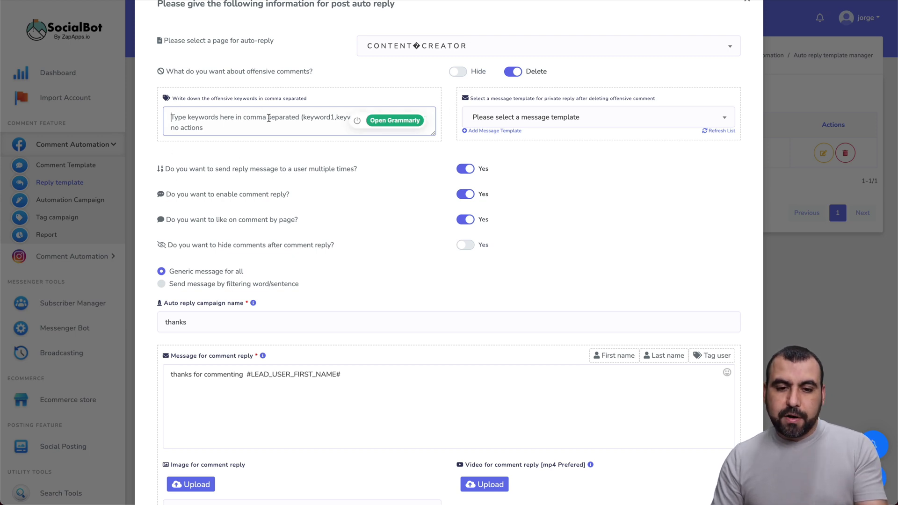
click(527, 118)
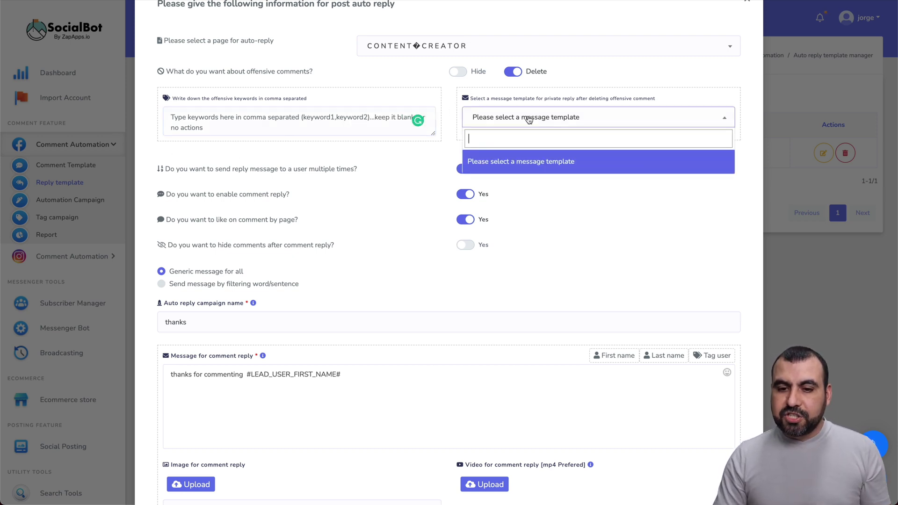
click(570, 206)
drag(166, 168, 327, 170)
click(328, 169)
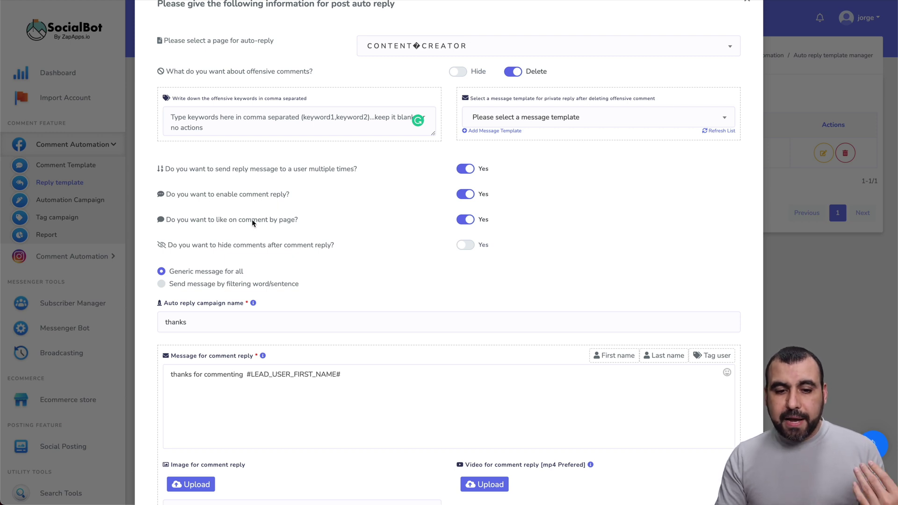
- Review the '#LEAD_USER_FIRST_NAME#' reply message and image, then cancel without saving
scroll(462, 274, down, 2)
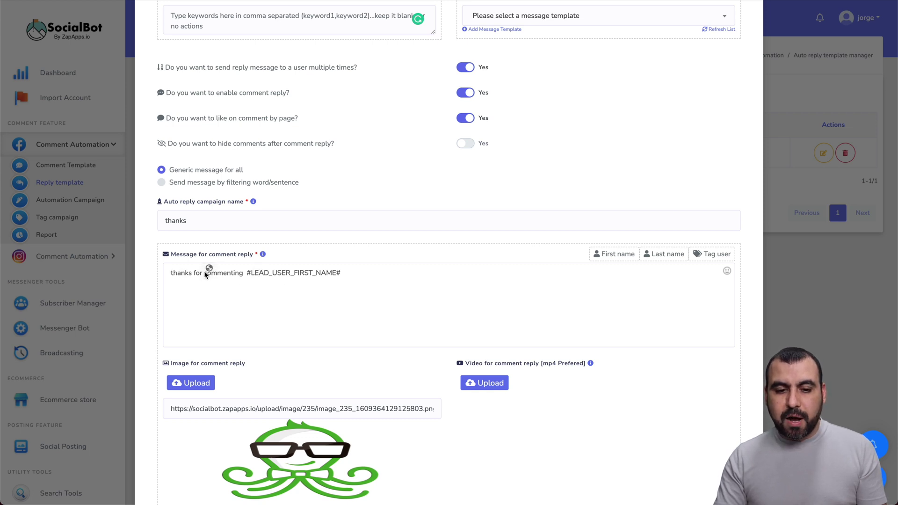
drag(246, 273, 341, 273)
click(345, 273)
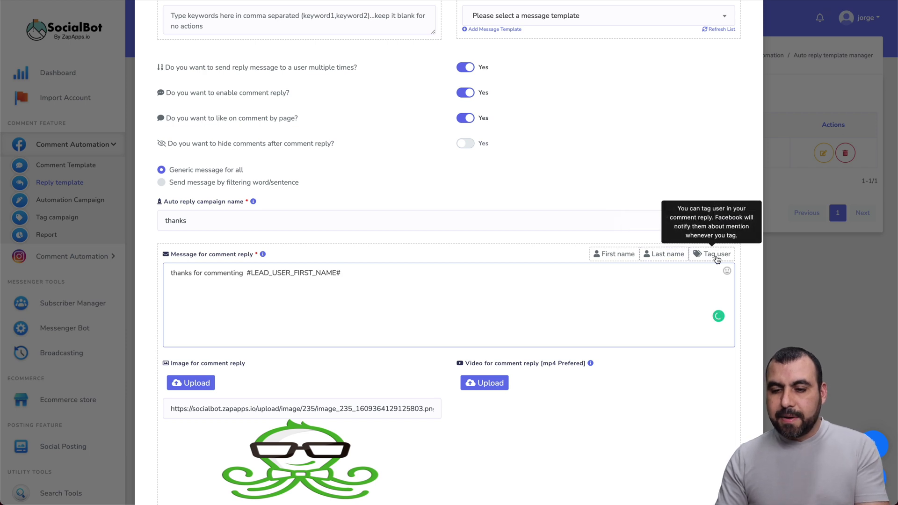
scroll(460, 307, down, 4)
mouse_move(327, 304)
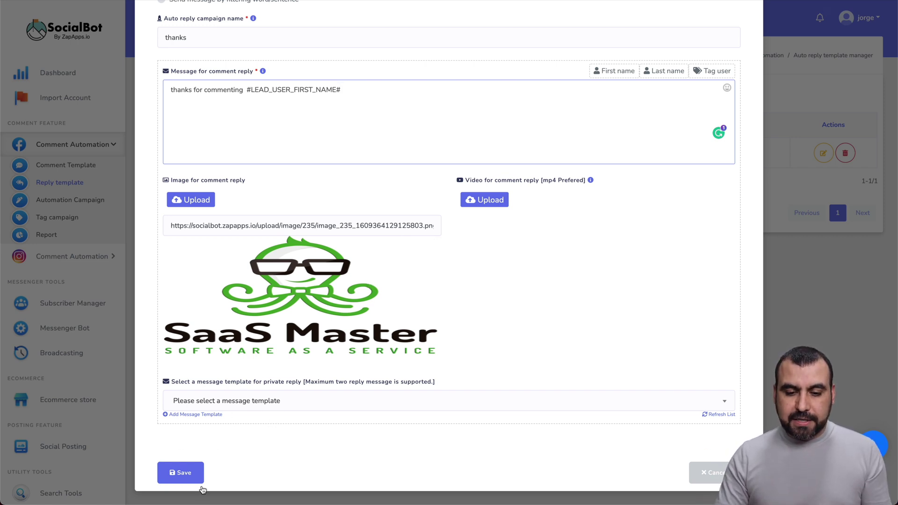
click(704, 477)
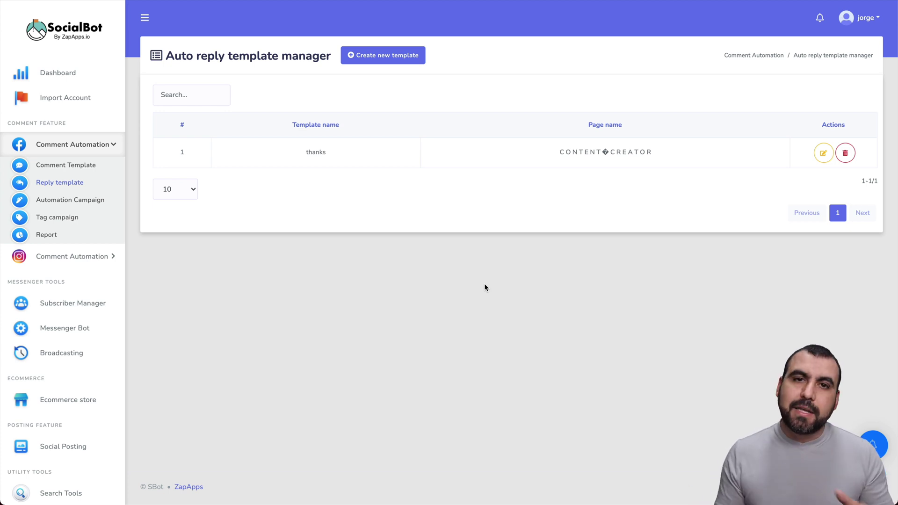
- Show CONTENT CREATOR's Facebook automation campaigns and latest posts
click(69, 205)
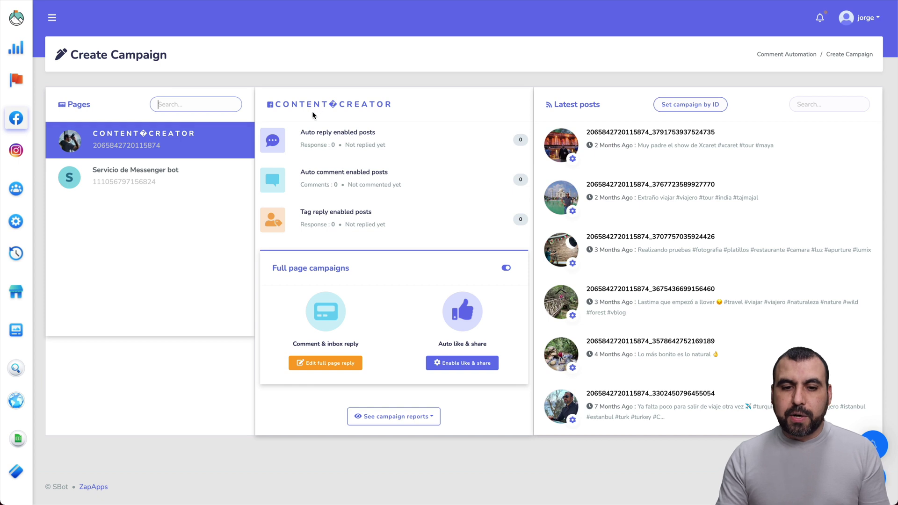
drag(301, 134, 366, 133)
click(366, 134)
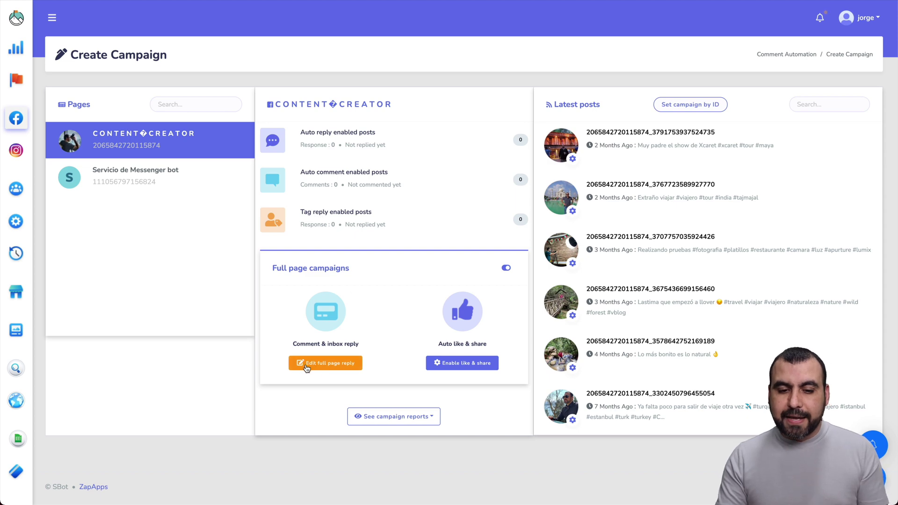
- Review the full-page reply message settings, then close the form without saving
click(340, 365)
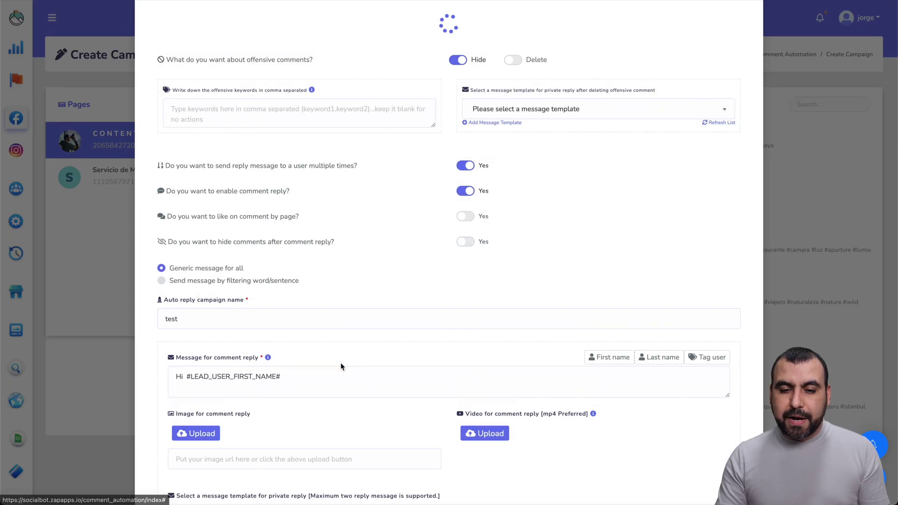
scroll(386, 318, down, 2)
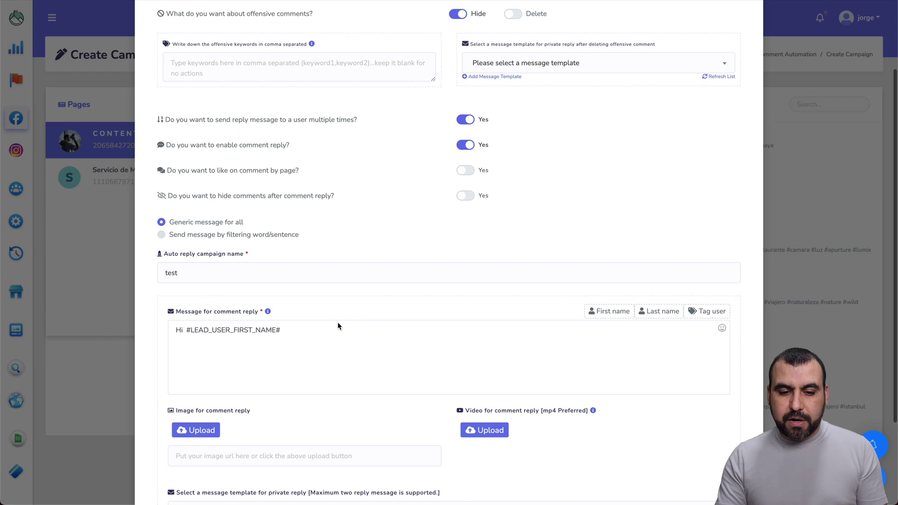
drag(179, 330, 329, 336)
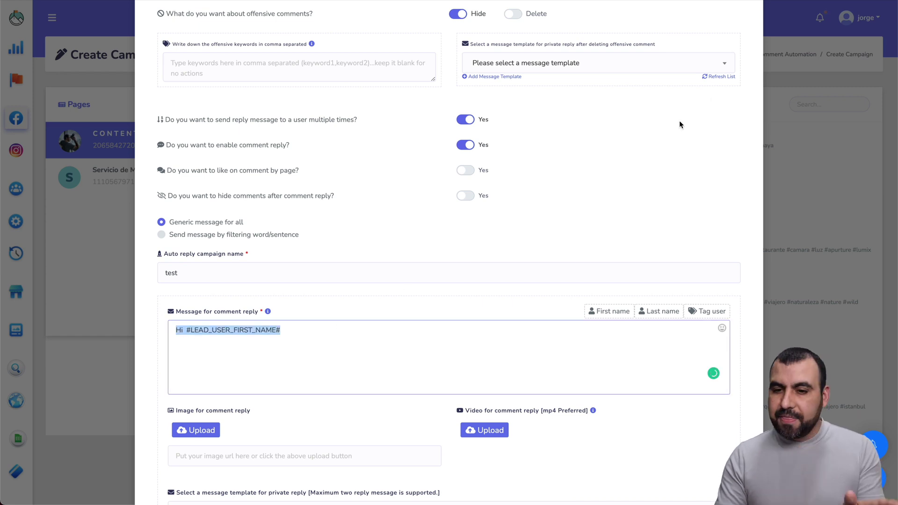
scroll(630, 182, down, 3)
click(694, 469)
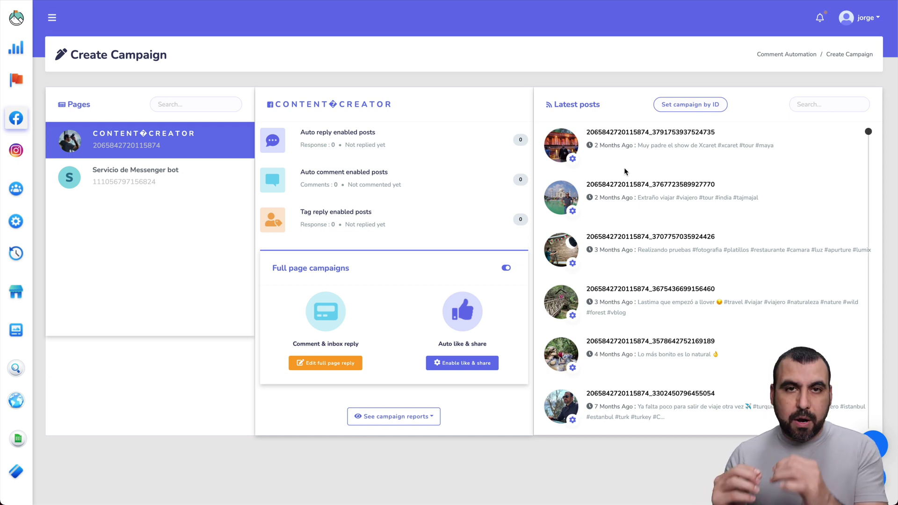
click(572, 213)
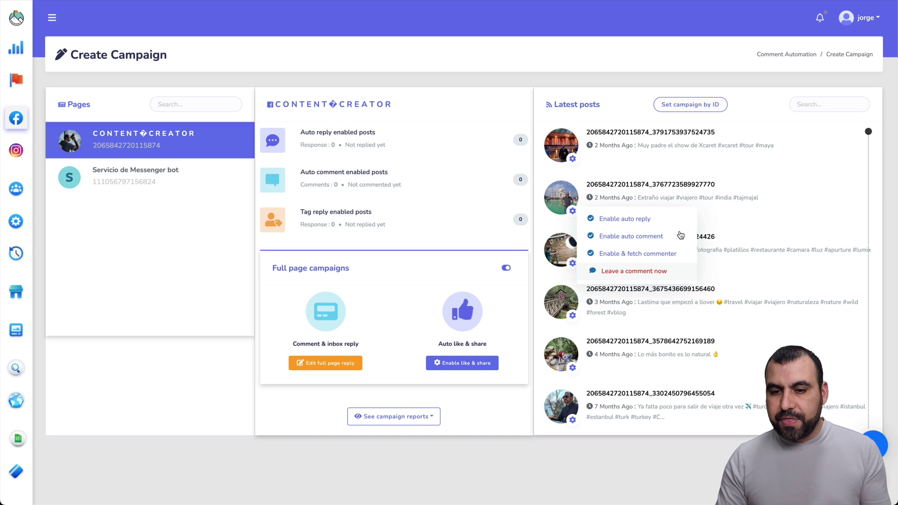
click(691, 104)
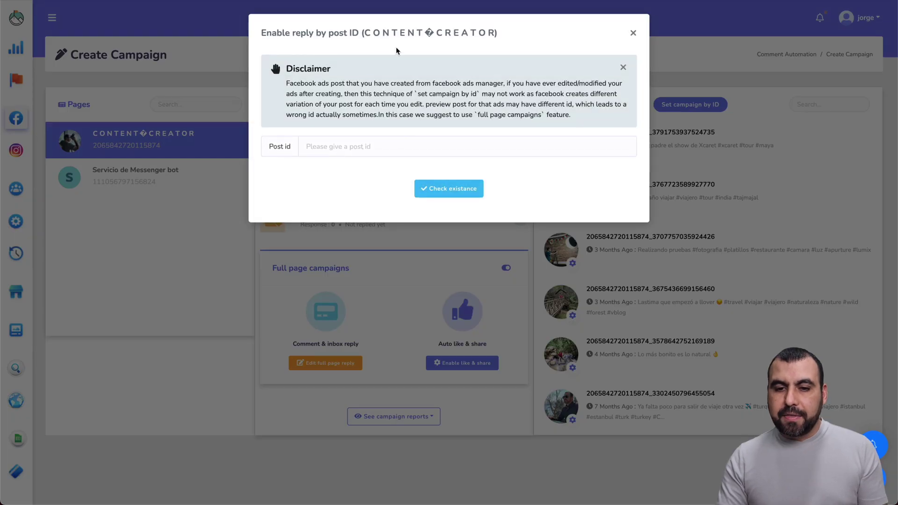
click(633, 33)
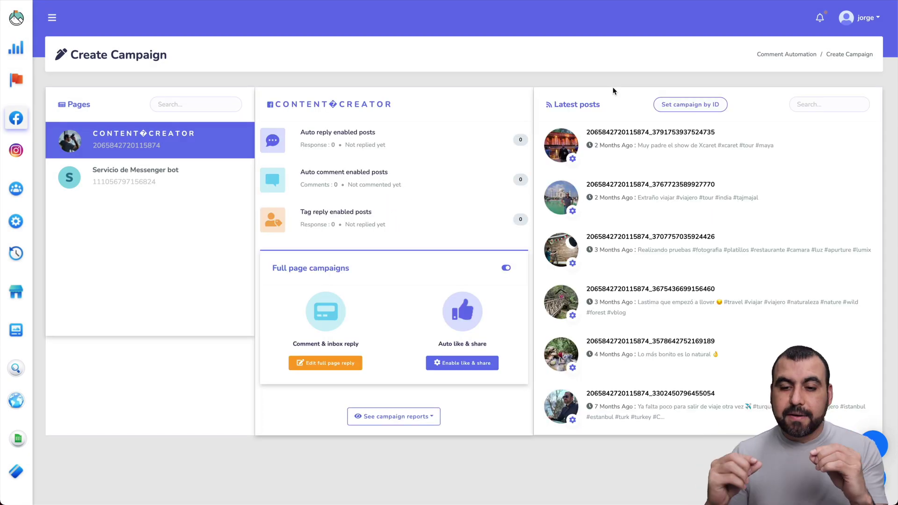
mouse_move(16, 118)
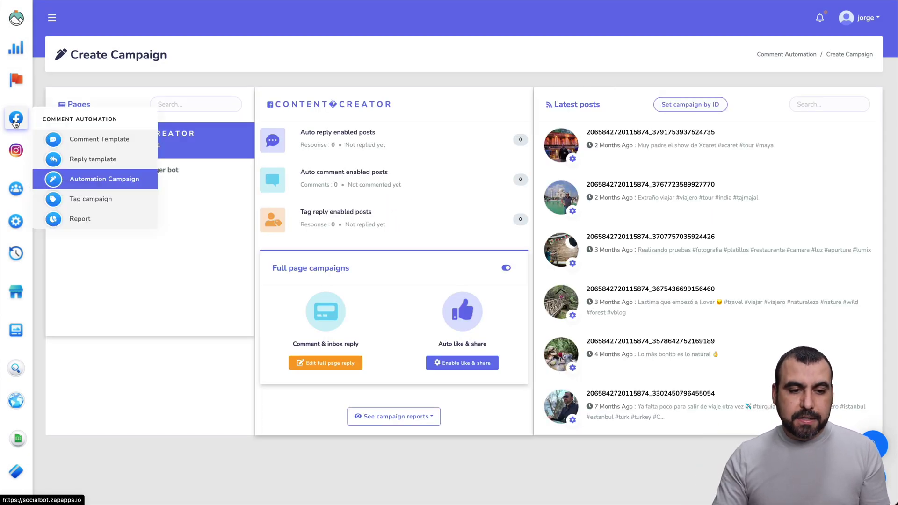
- Open the auto comment report through Tag campaign and Report, showing the 'hello' campaign
click(97, 205)
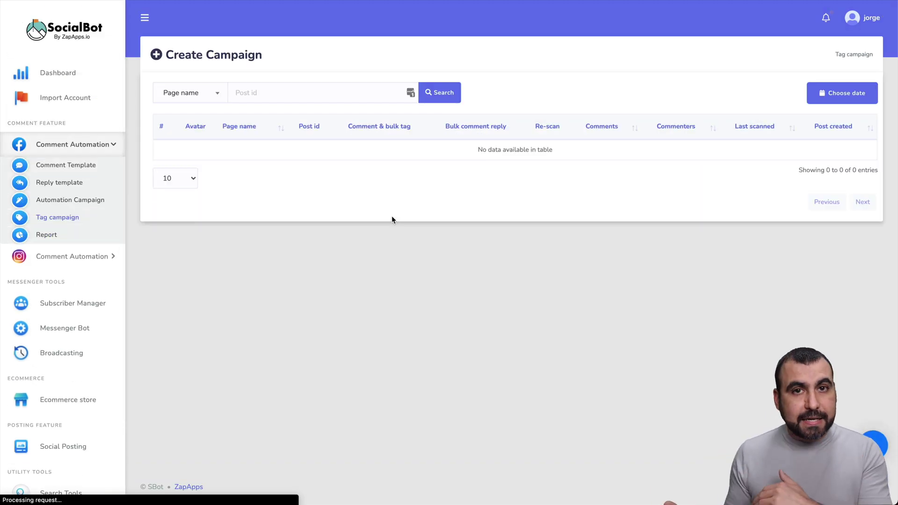
click(54, 234)
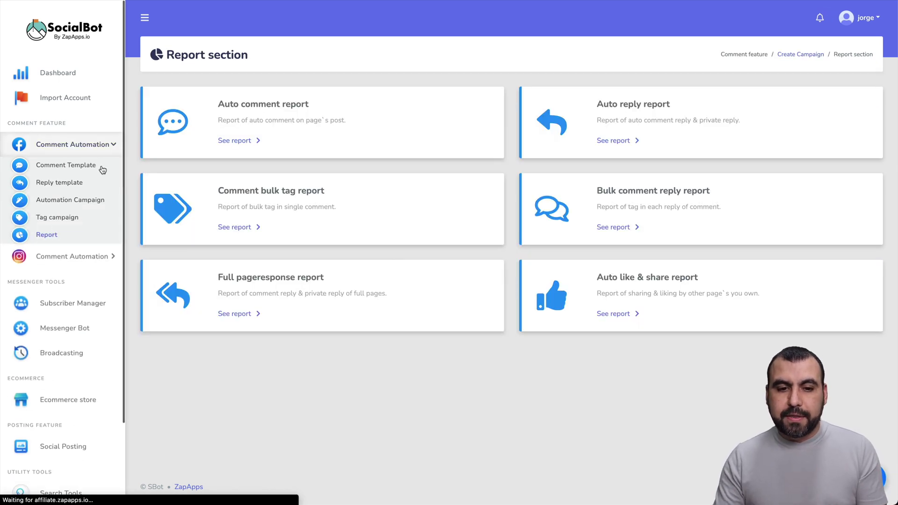
click(231, 140)
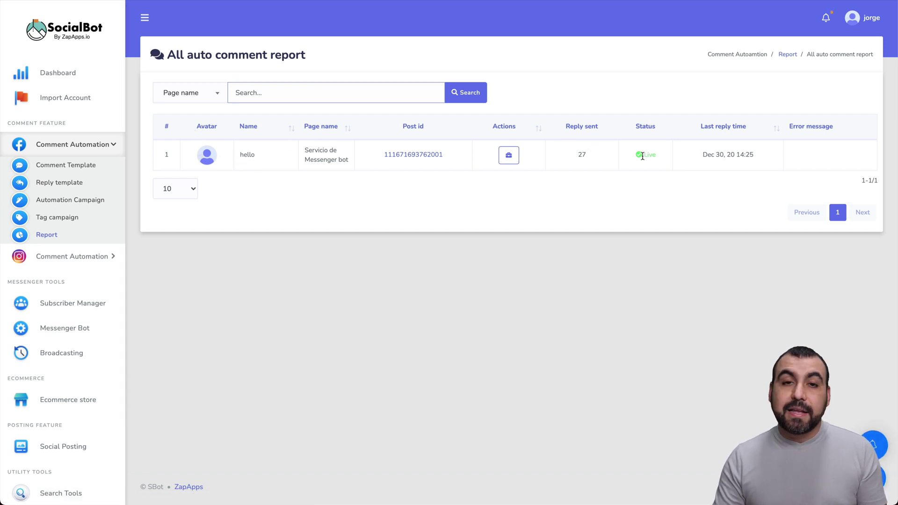
- Visit the reported post on Facebook, then close that tab to return to the report
click(401, 155)
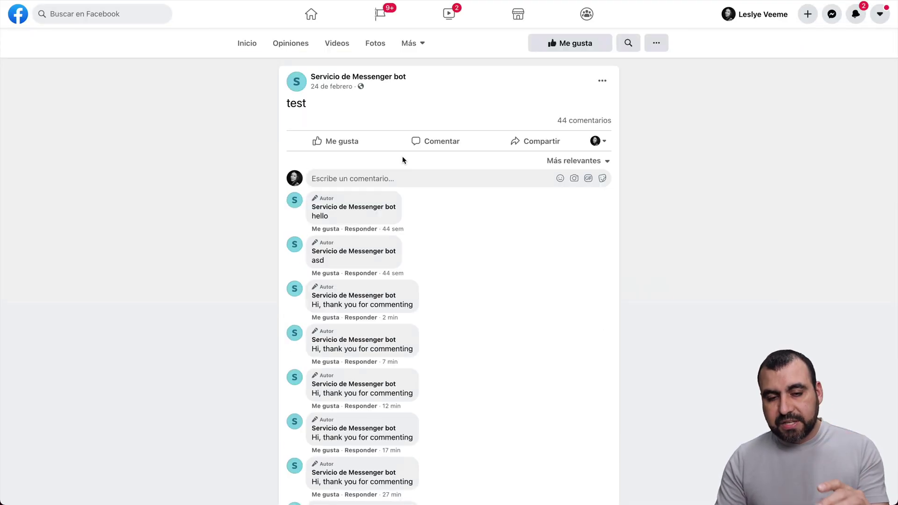
scroll(389, 289, down, 4)
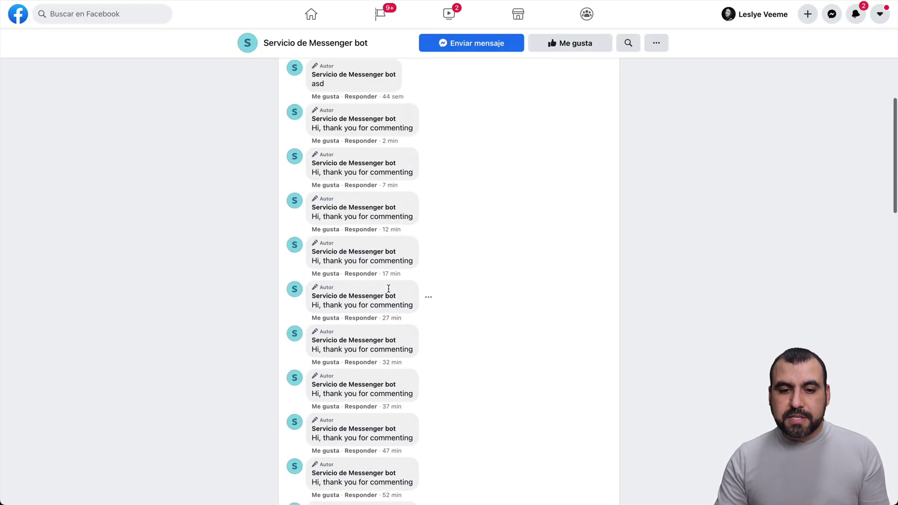
scroll(387, 292, up, 8)
key(ctrl+w)
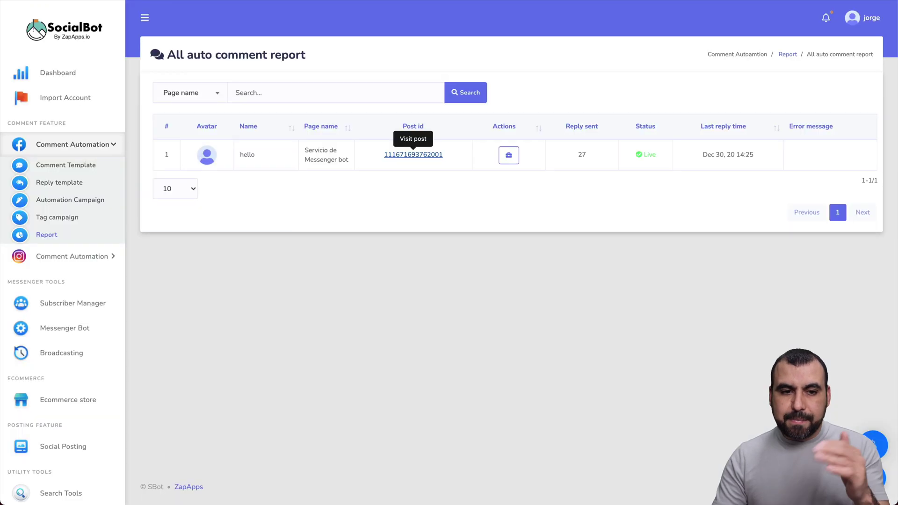
- Show the Instagram automation campaigns, then check and dismiss the first post's options
click(72, 265)
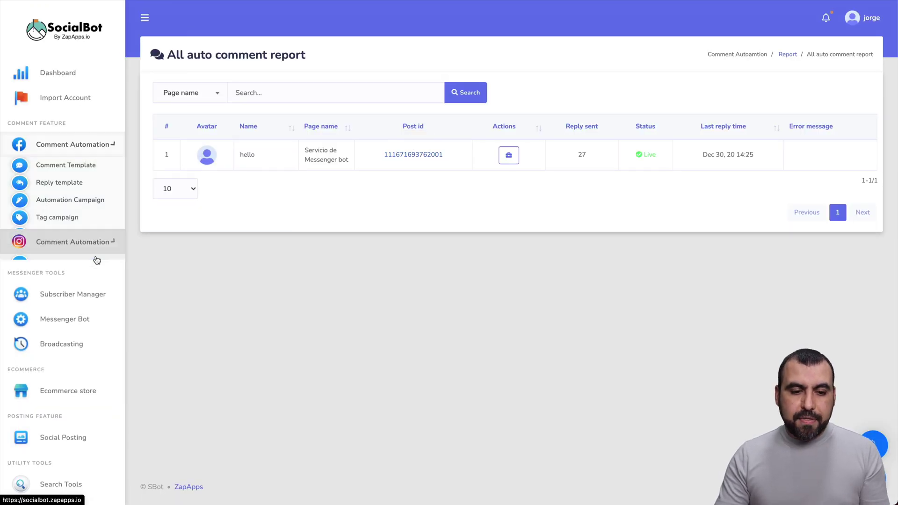
click(78, 192)
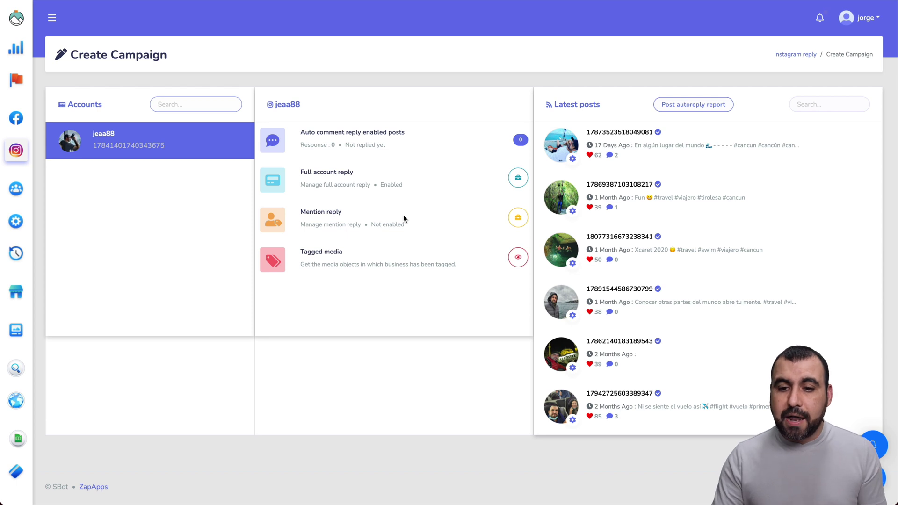
click(572, 159)
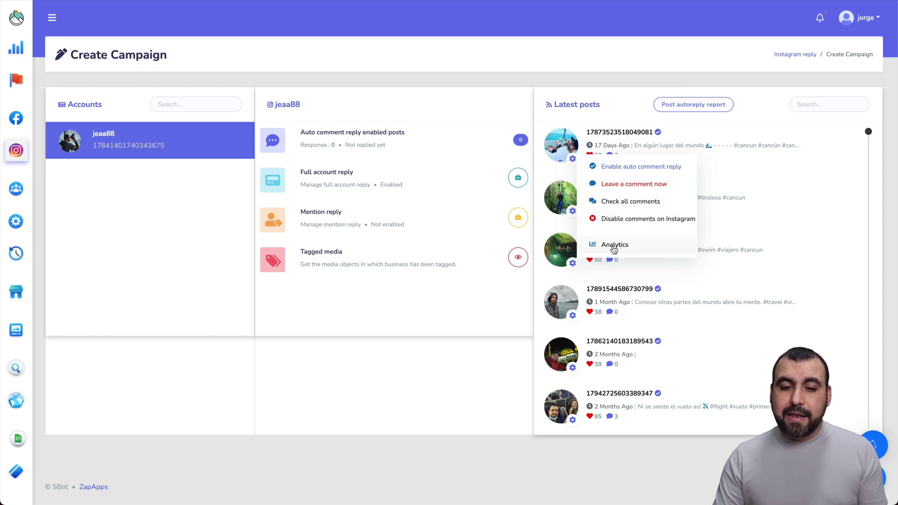
click(326, 345)
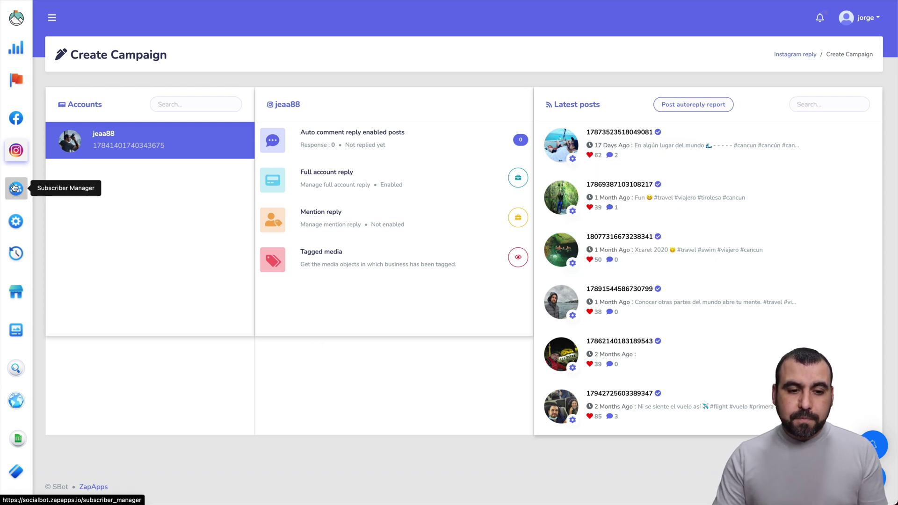
- Review the Subscriber Manager's SMS/email subscriber options, then go to the Messenger Bot tools page
click(15, 191)
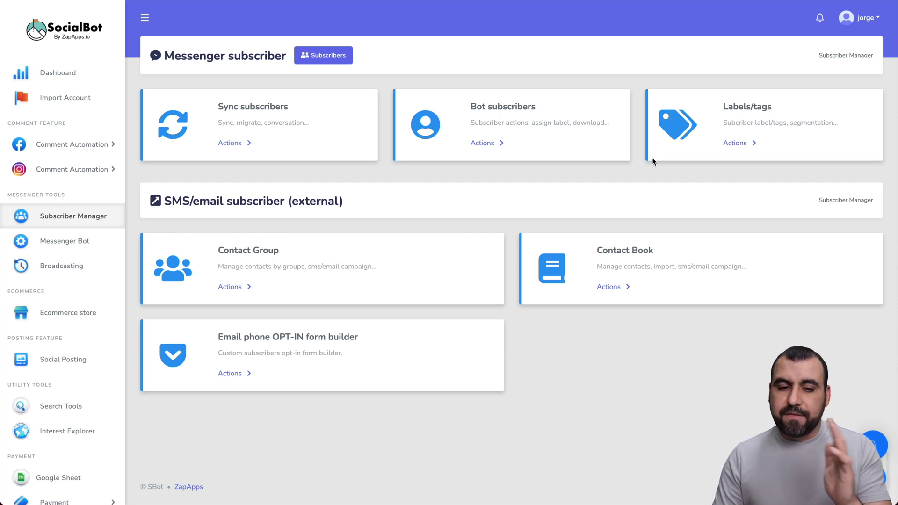
drag(161, 205, 264, 205)
click(318, 216)
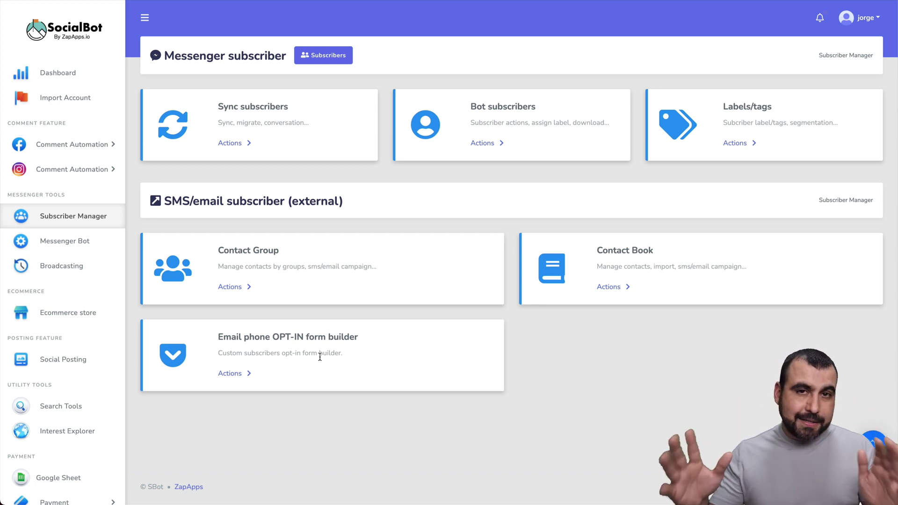
click(60, 245)
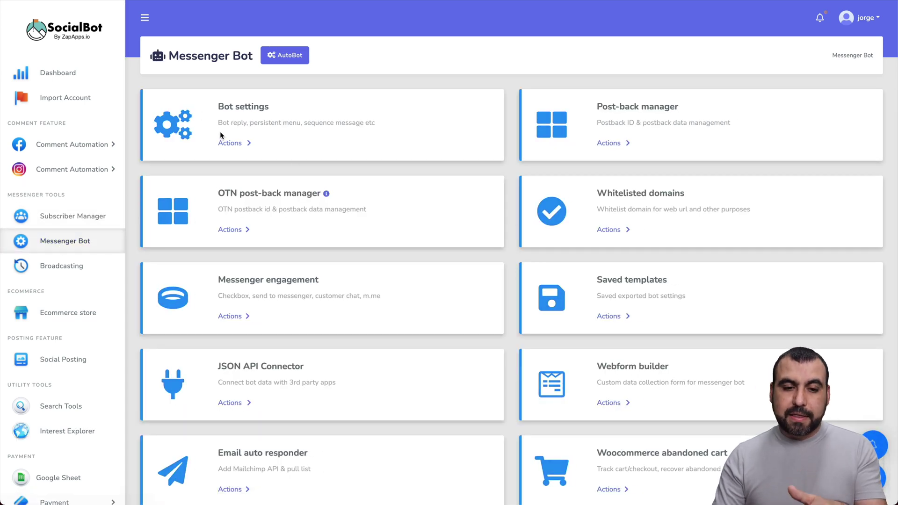
- Open the bot settings from the Actions button on the Bot settings card
click(230, 143)
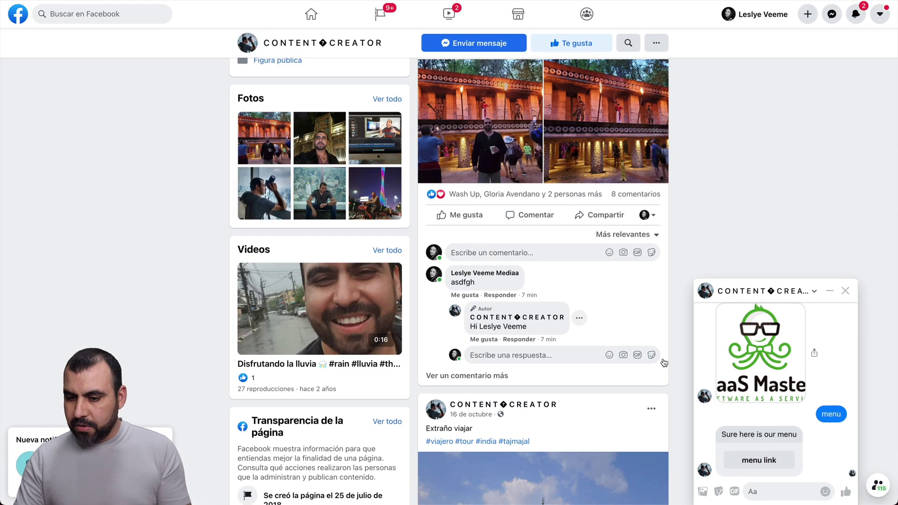
- Send 'wow' in the CONTENT CREATOR Messenger chat to test the bot's keyword reply
click(751, 486)
text(wow)
key(shift+Return)
key(BackSpace)
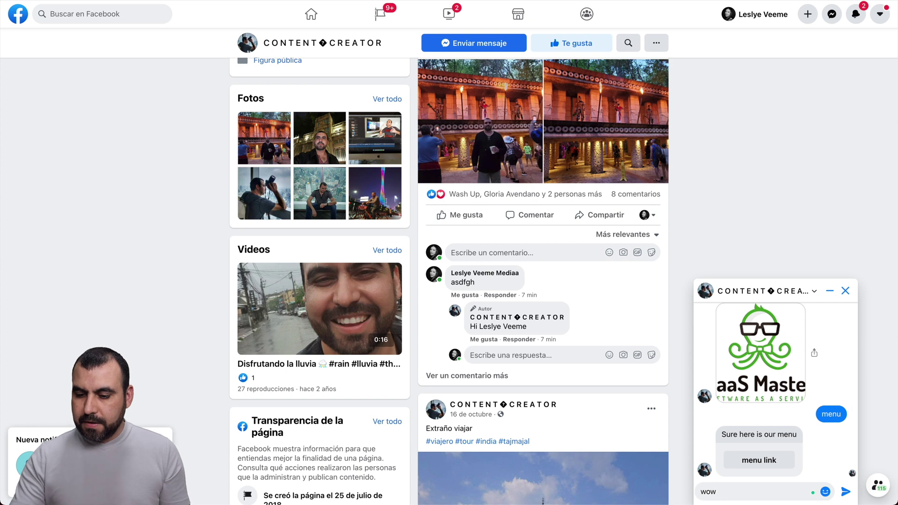
key(Return)
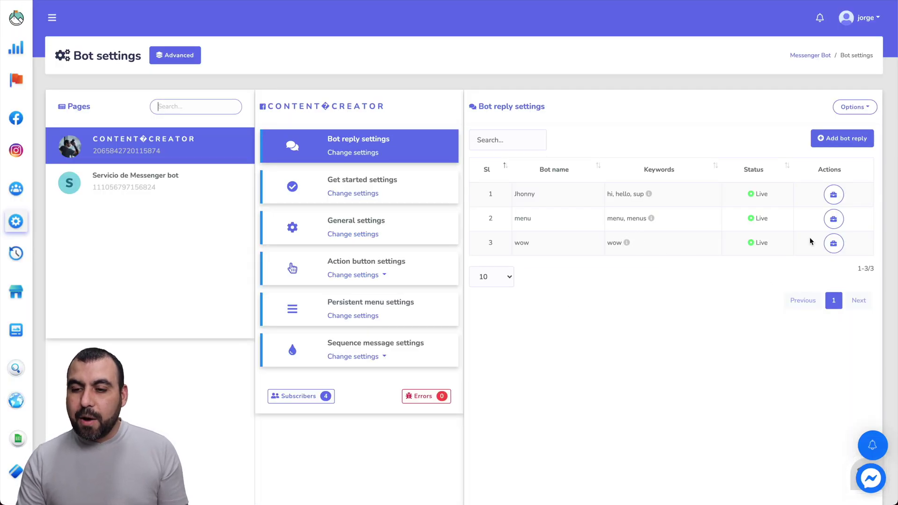
- Create bot reply 'test2' for keywords price,prices as a One Time Notification, then open Get started settings
click(833, 138)
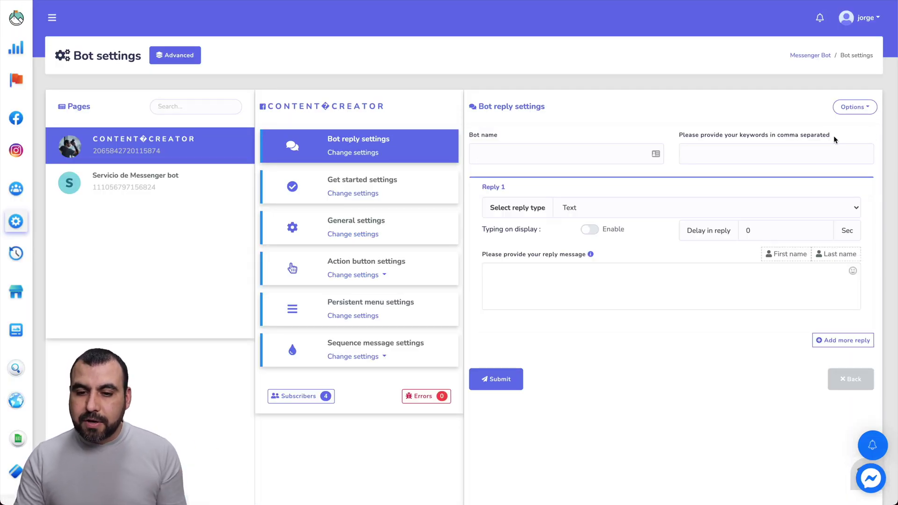
click(523, 146)
text(test2)
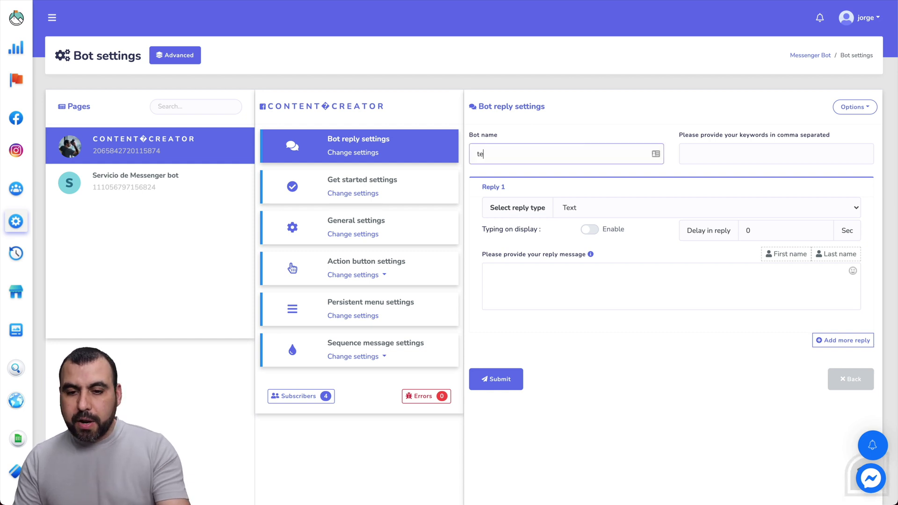
click(726, 159)
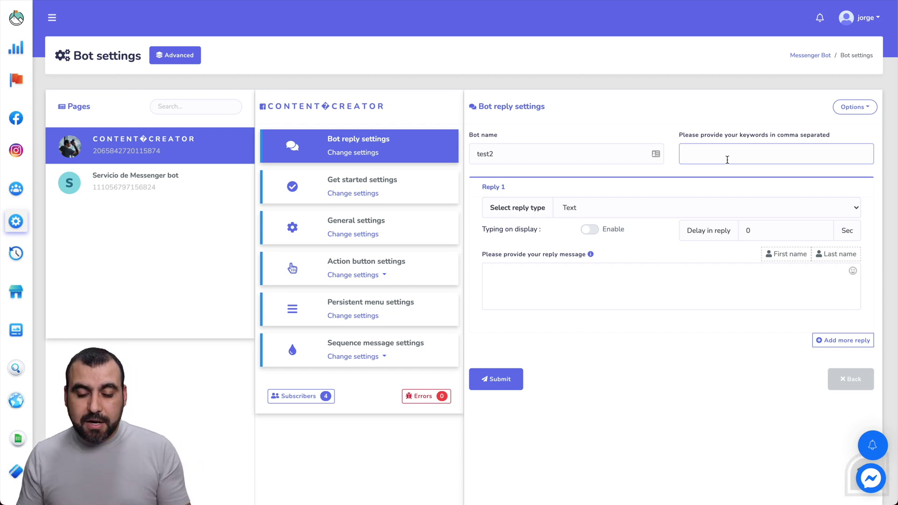
text(price)
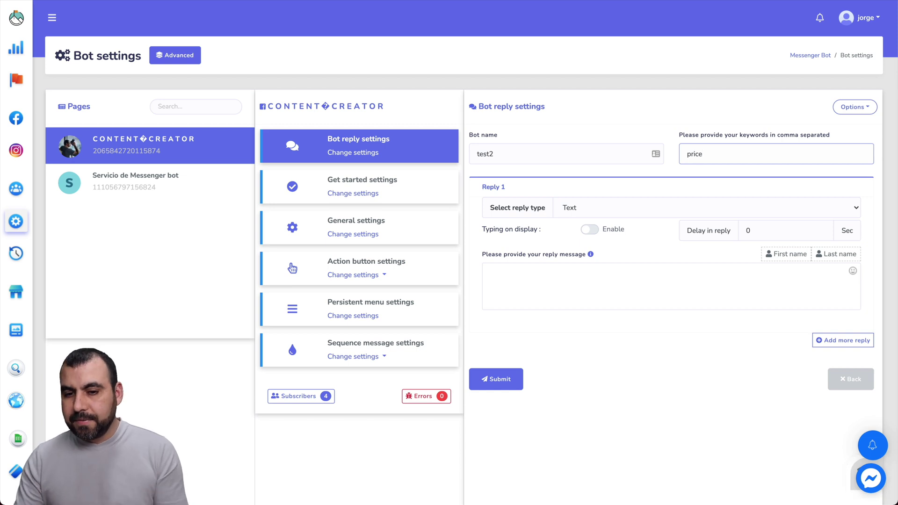
text(,prices)
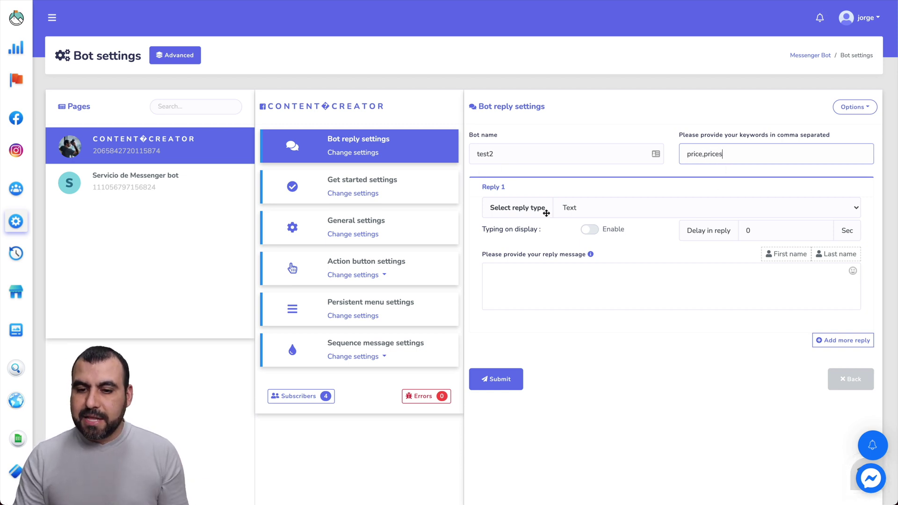
click(592, 211)
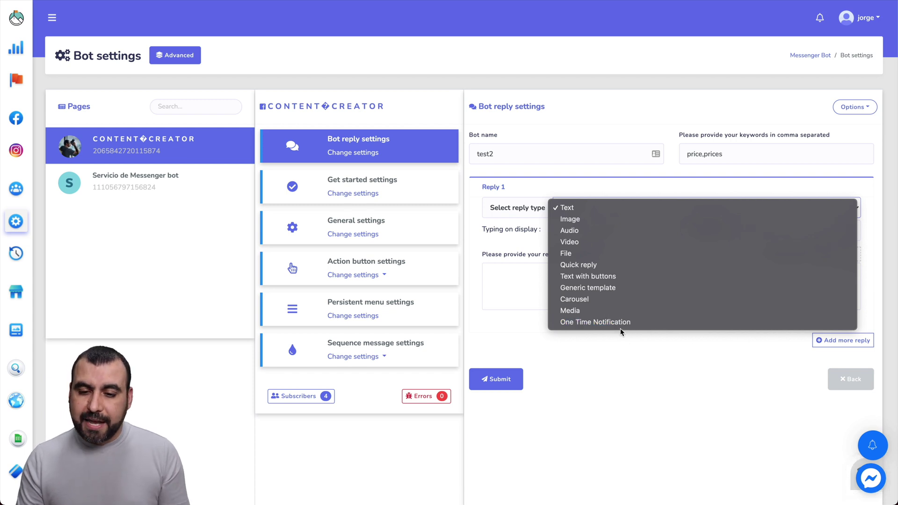
click(634, 321)
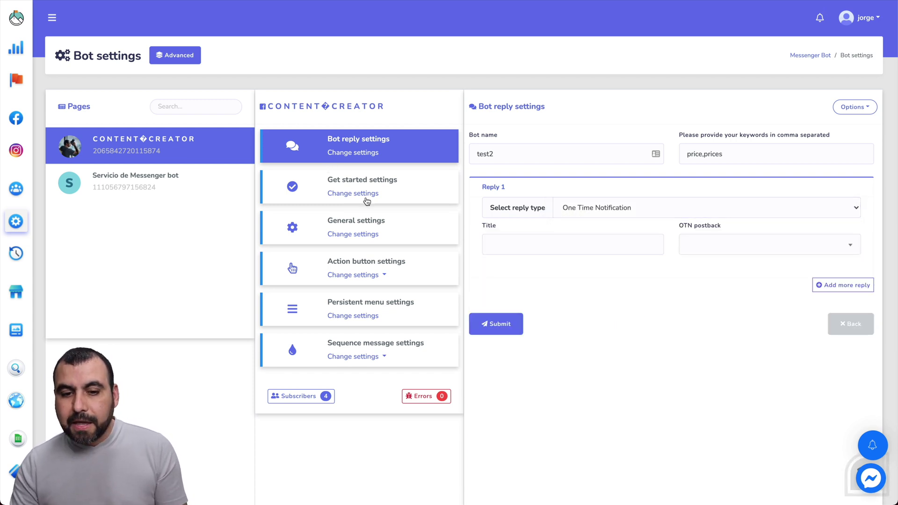
click(367, 198)
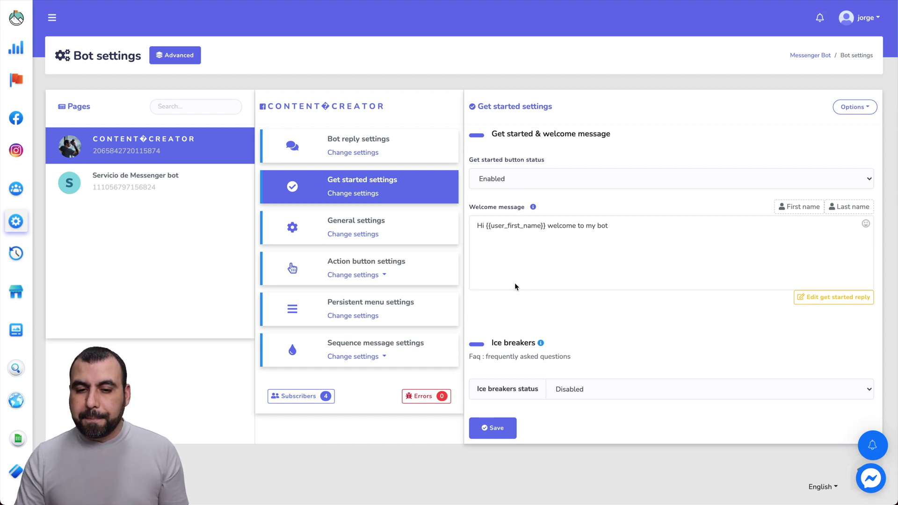
- Check the 'Hi {{user_first_name}} welcome to my bot' welcome message, then open General settings
drag(478, 226, 634, 227)
click(634, 227)
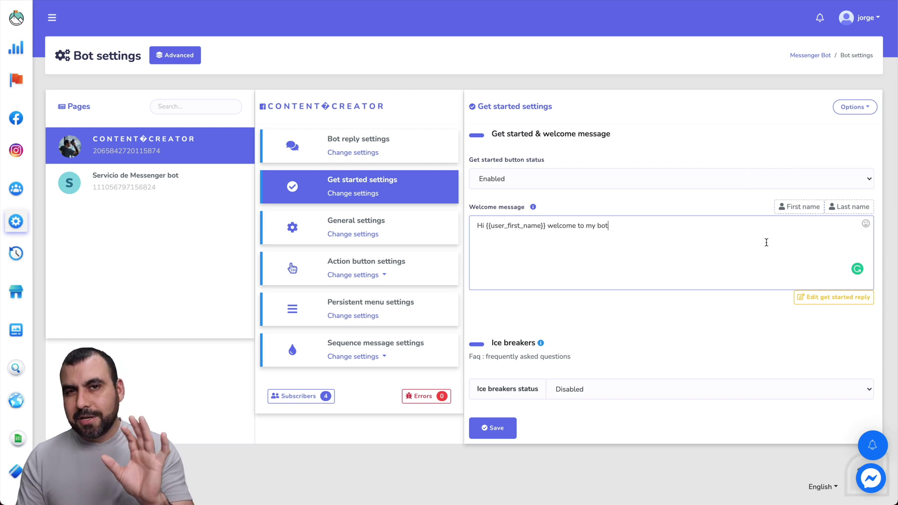
click(361, 236)
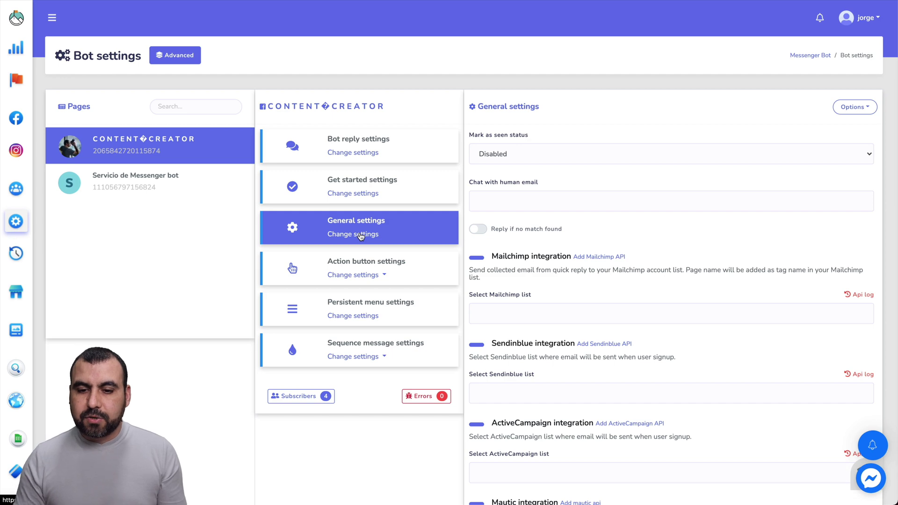
- Look through the Mailchimp, Sendinblue and ActiveCampaign integrations, then view the action button templates
scroll(543, 363, down, 1)
scroll(543, 363, down, 2)
scroll(523, 354, down, 4)
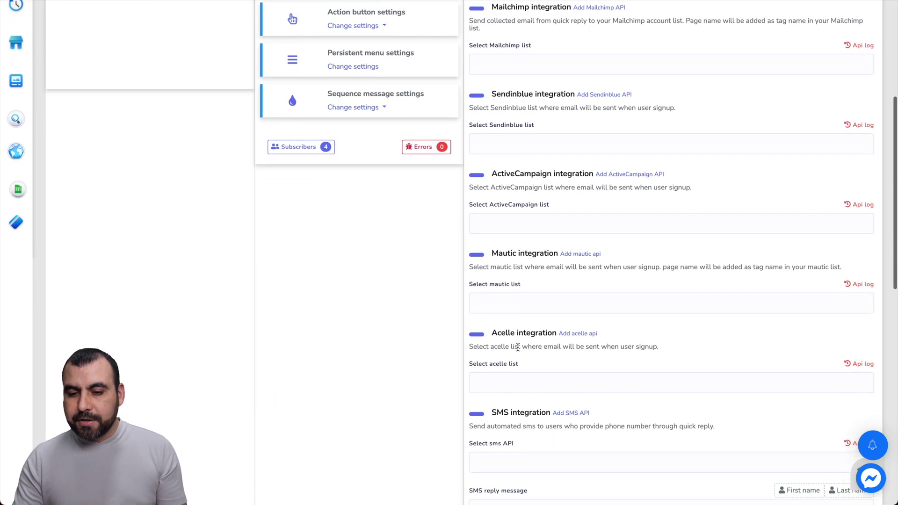
scroll(523, 355, down, 3)
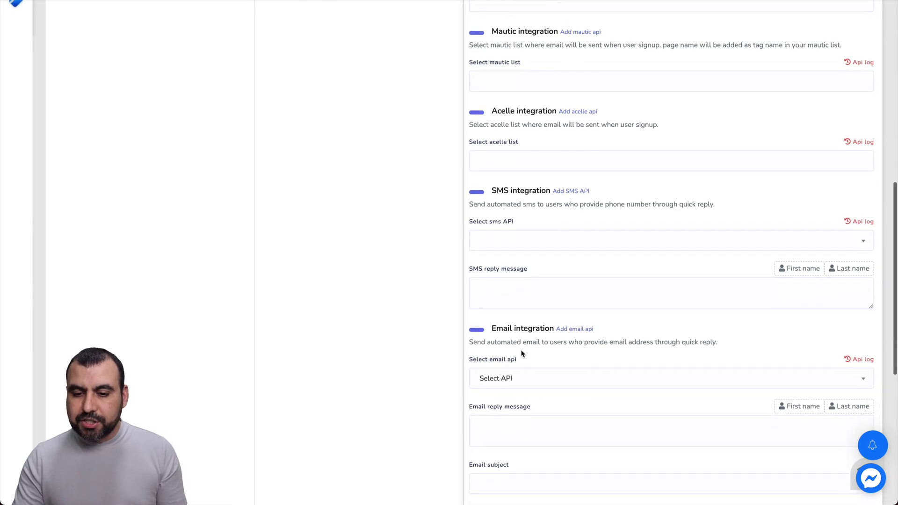
scroll(567, 323, down, 4)
scroll(568, 320, down, 3)
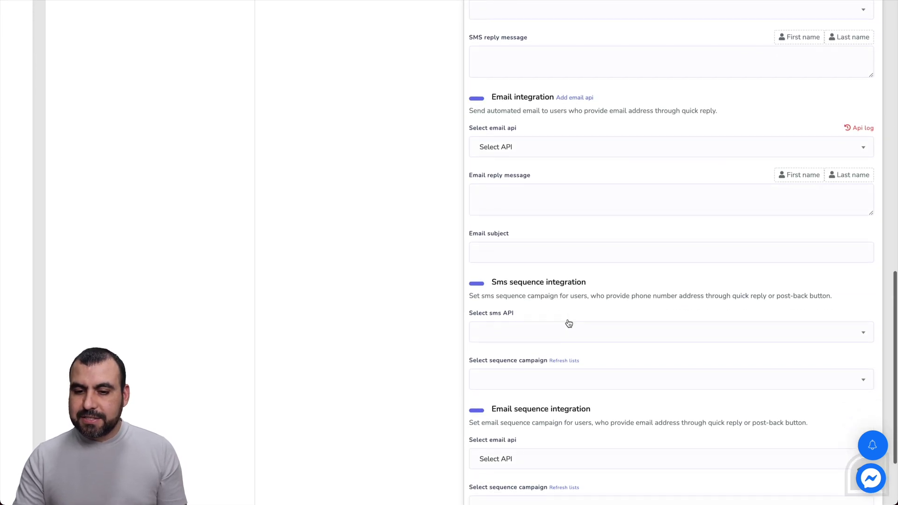
scroll(568, 320, up, 15)
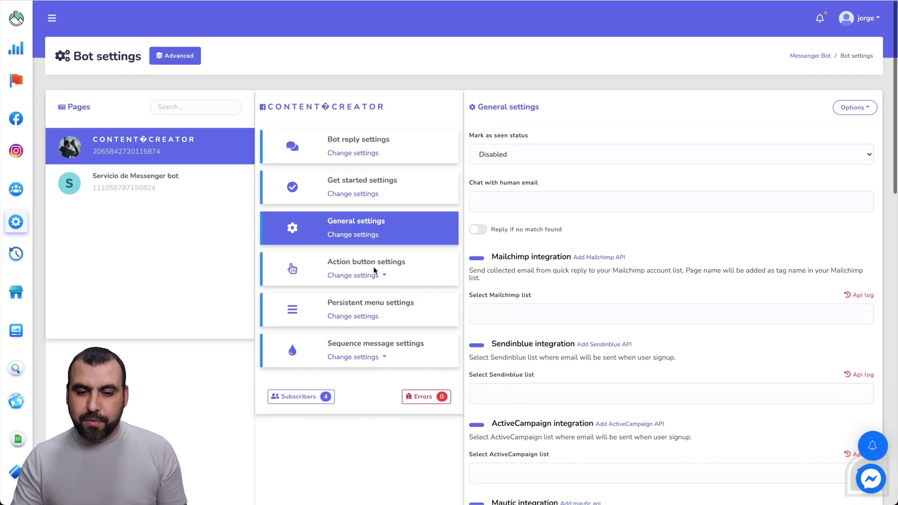
click(349, 276)
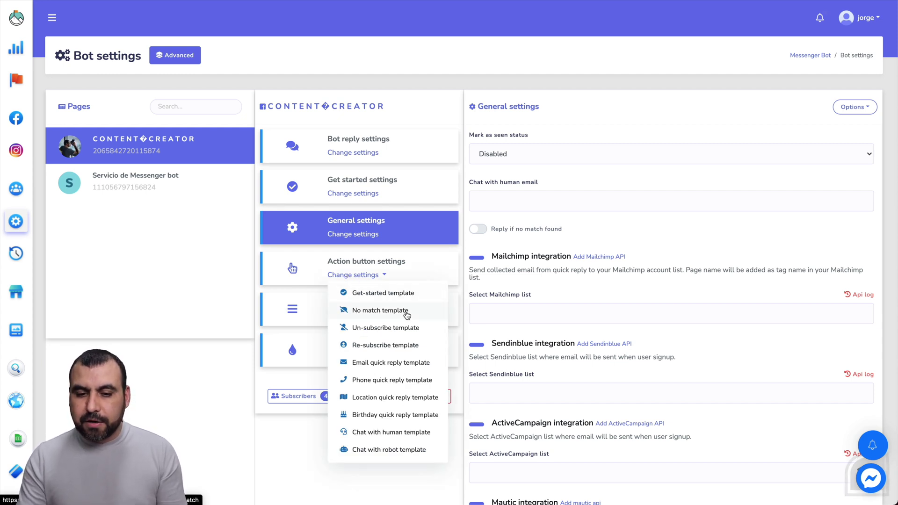
- Close the action button templates list and open the Persistent menu settings with its default-locale menu
click(255, 289)
click(368, 319)
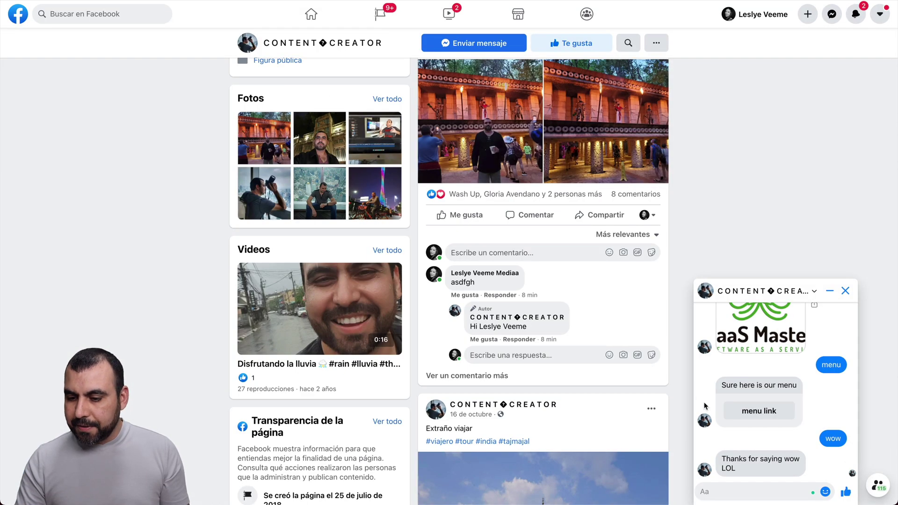
click(730, 489)
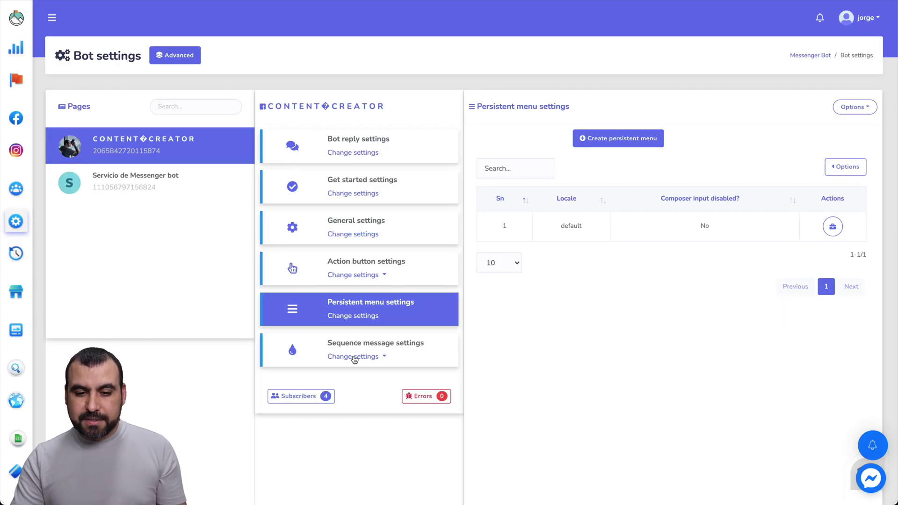
- Add a new Messenger sequence from Sequence message settings and review its Default type and timing slots
click(355, 359)
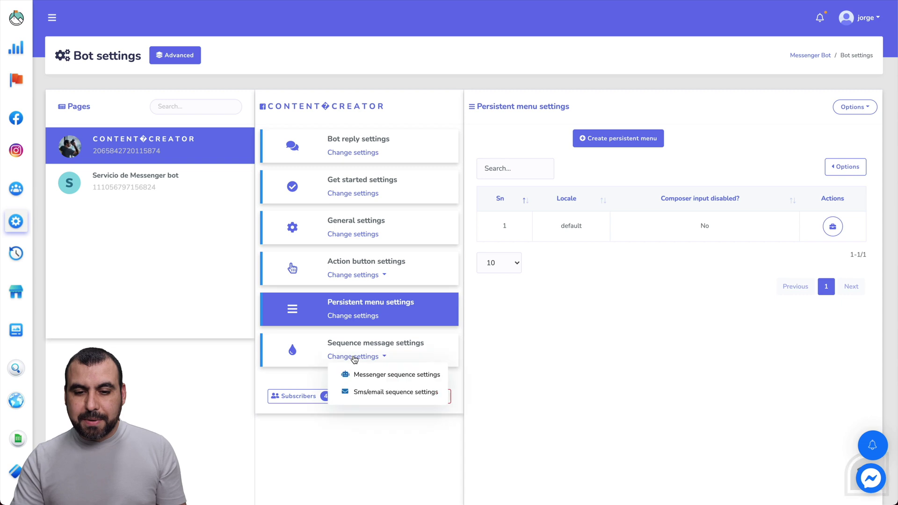
click(375, 376)
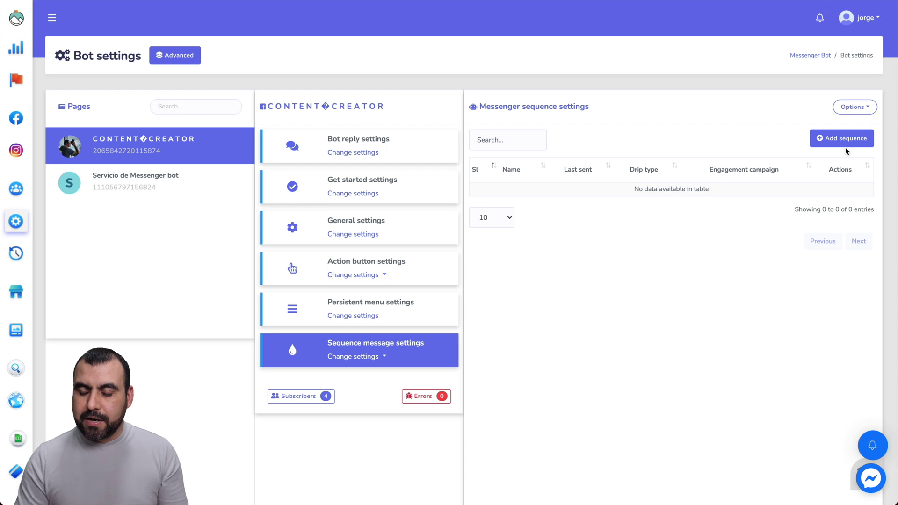
click(845, 143)
scroll(846, 143, down, 3)
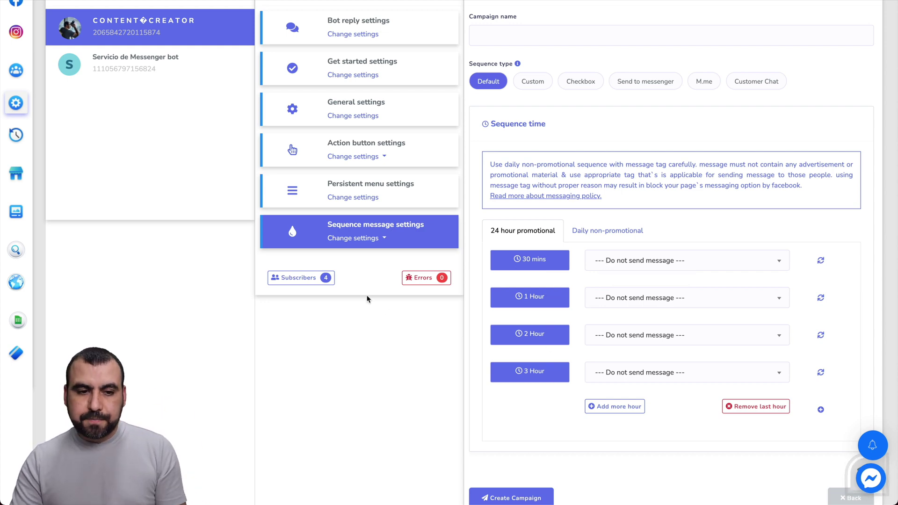
scroll(328, 248, up, 3)
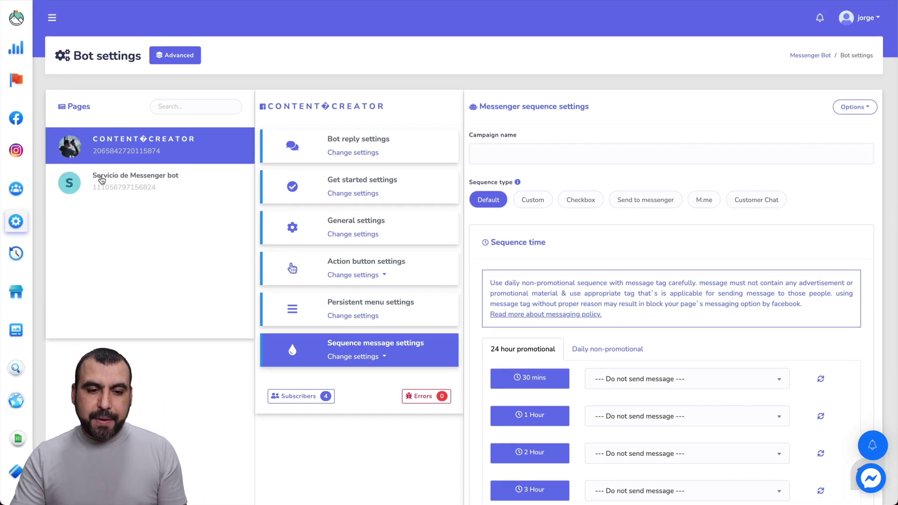